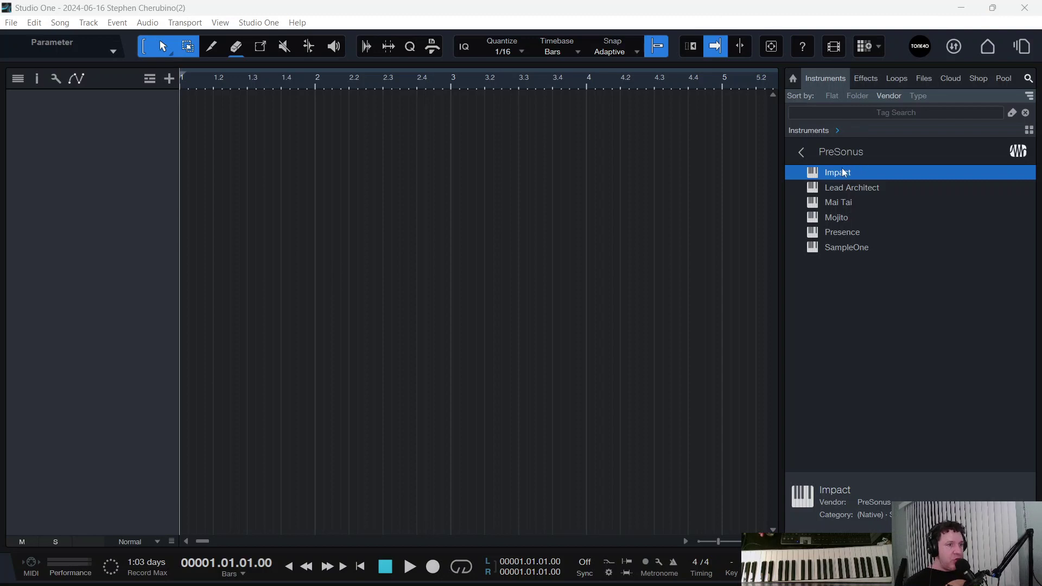
Add an Impact XT instrument track and load the Atomic Fuel '01 Square Up 110' kit.
drag(839, 170, 399, 199)
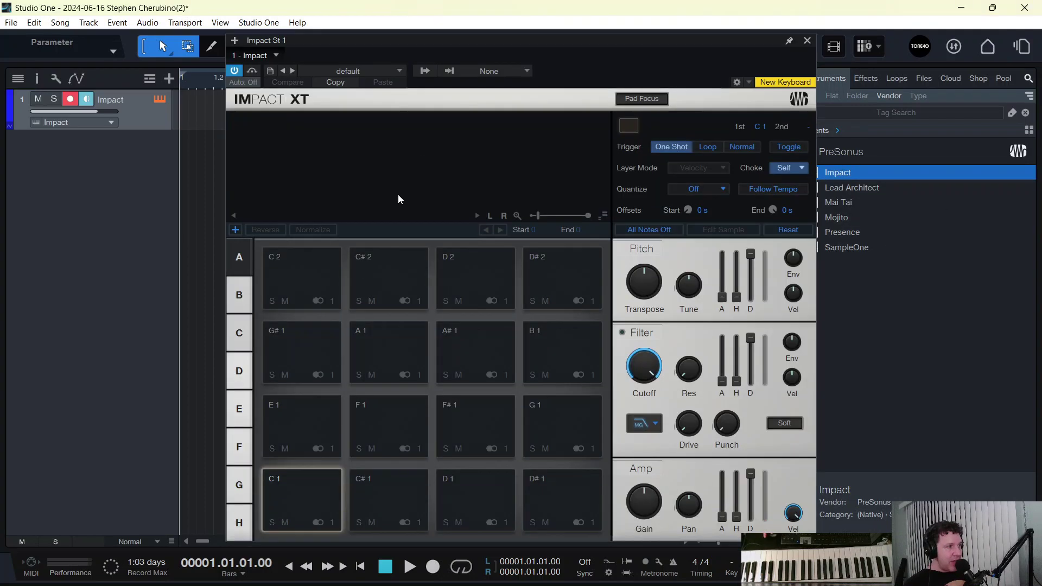
click(355, 71)
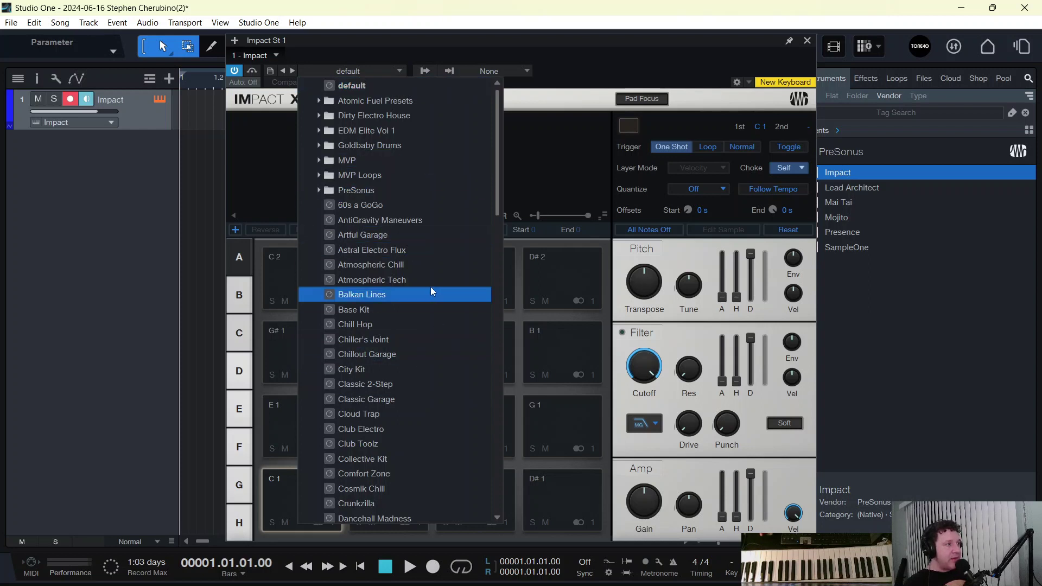
click(322, 101)
click(347, 116)
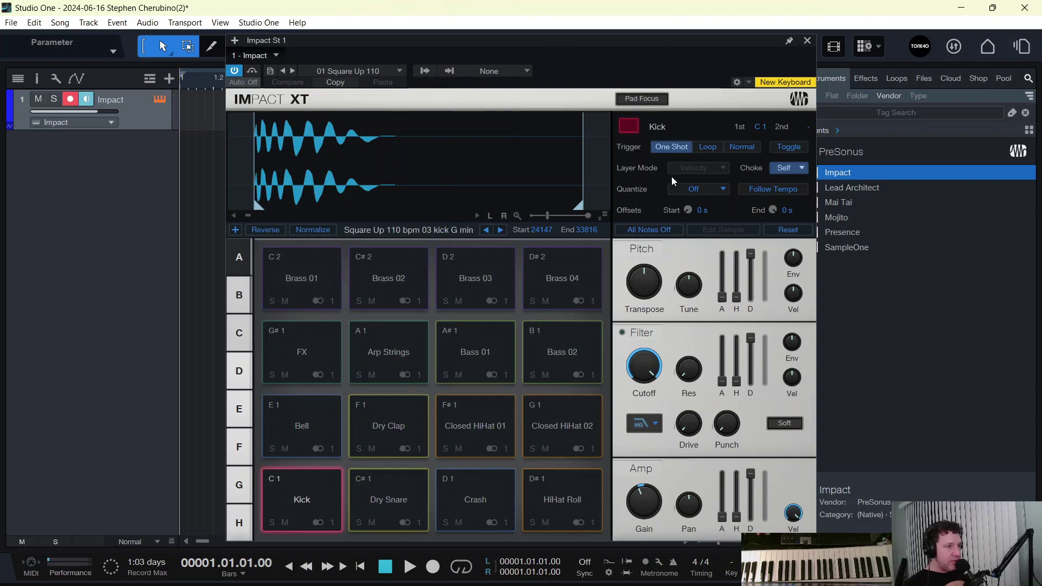
Move Impact XT aside, audition the Bell, Kick, Crash and HiHat Roll pads, and restore Studio One.
drag(568, 40, 813, 22)
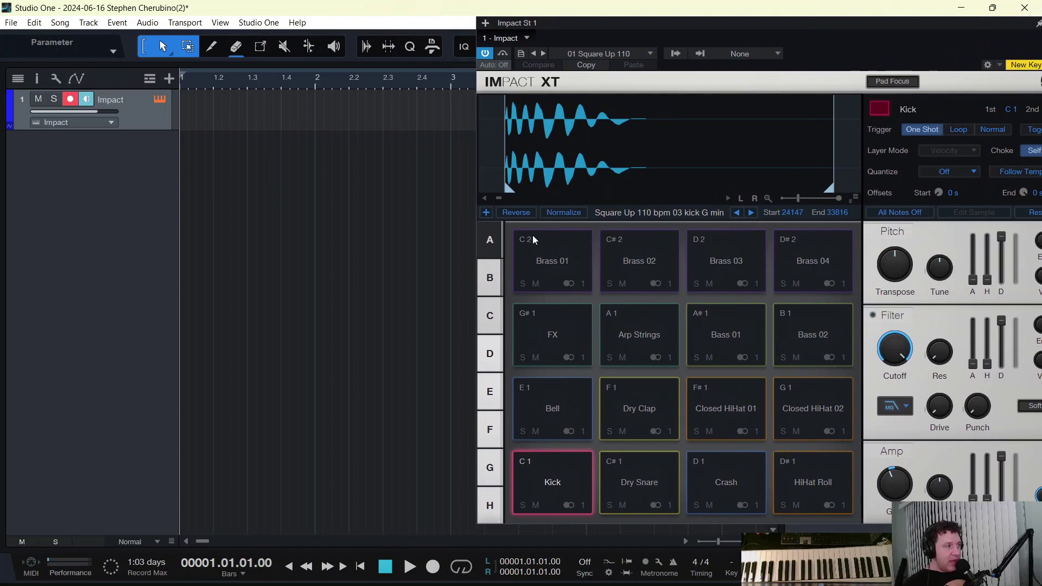
click(586, 423)
click(568, 466)
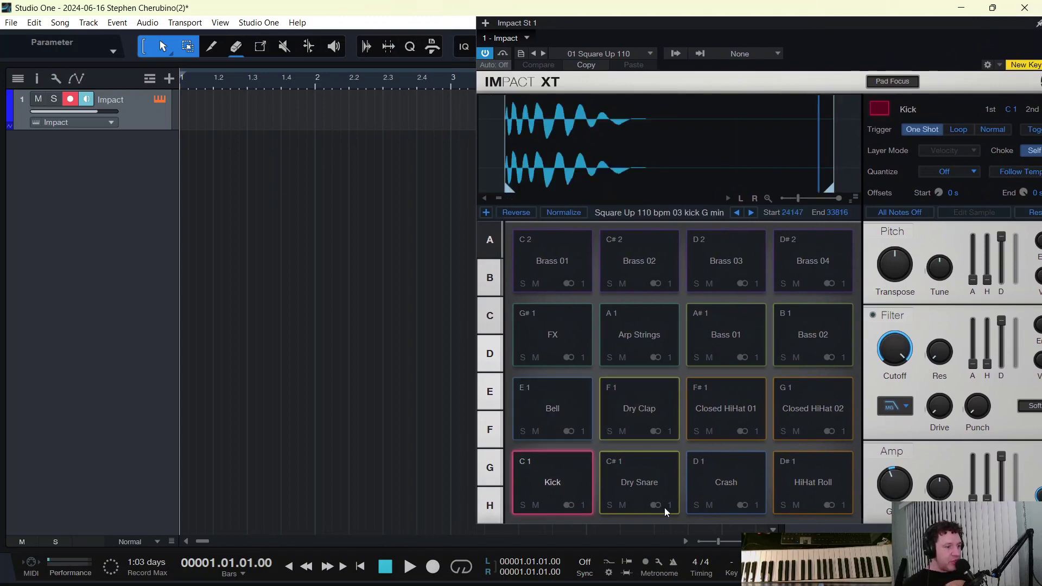
click(747, 492)
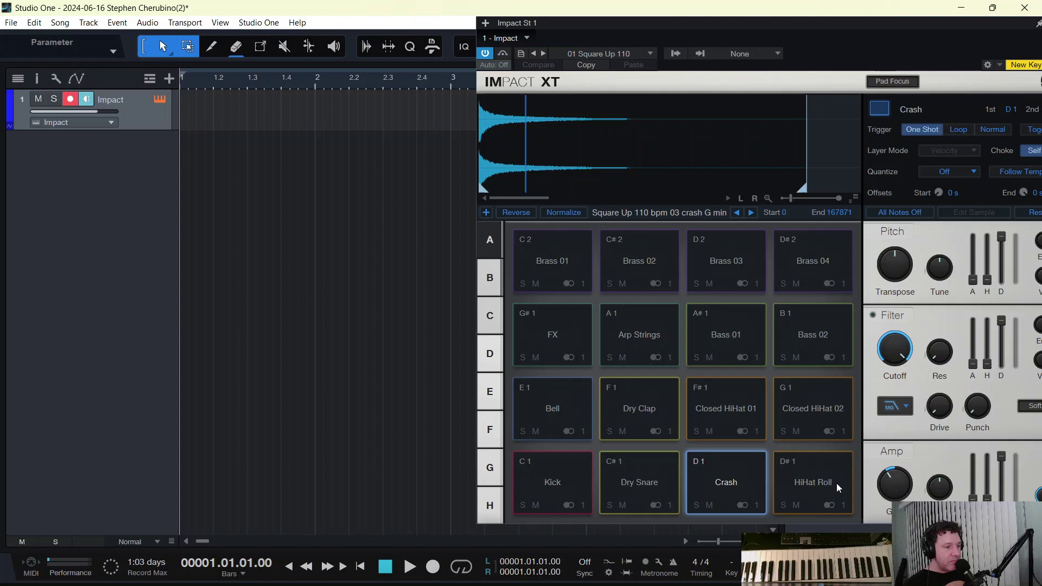
click(793, 494)
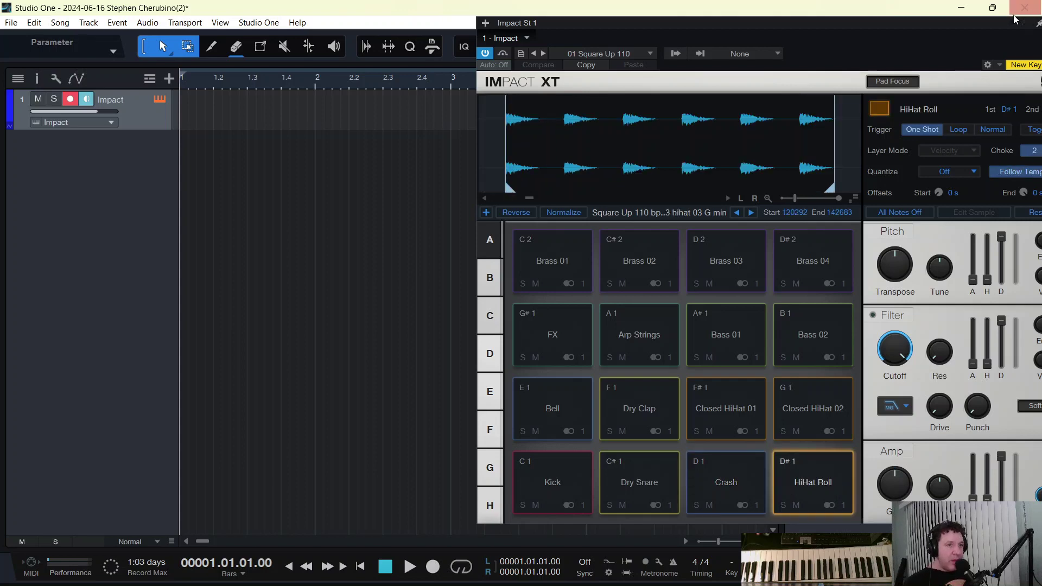
click(963, 10)
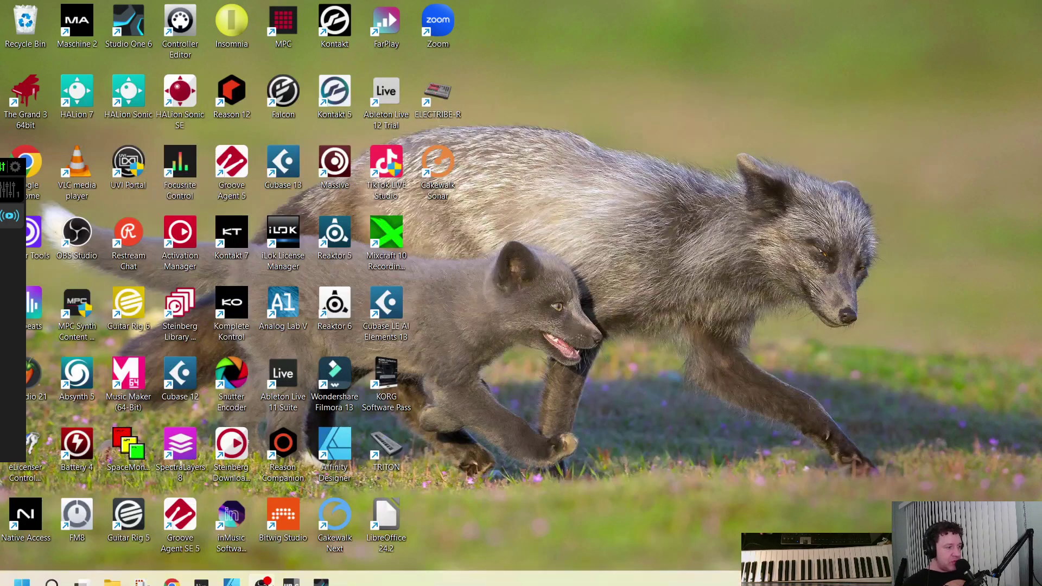
click(322, 570)
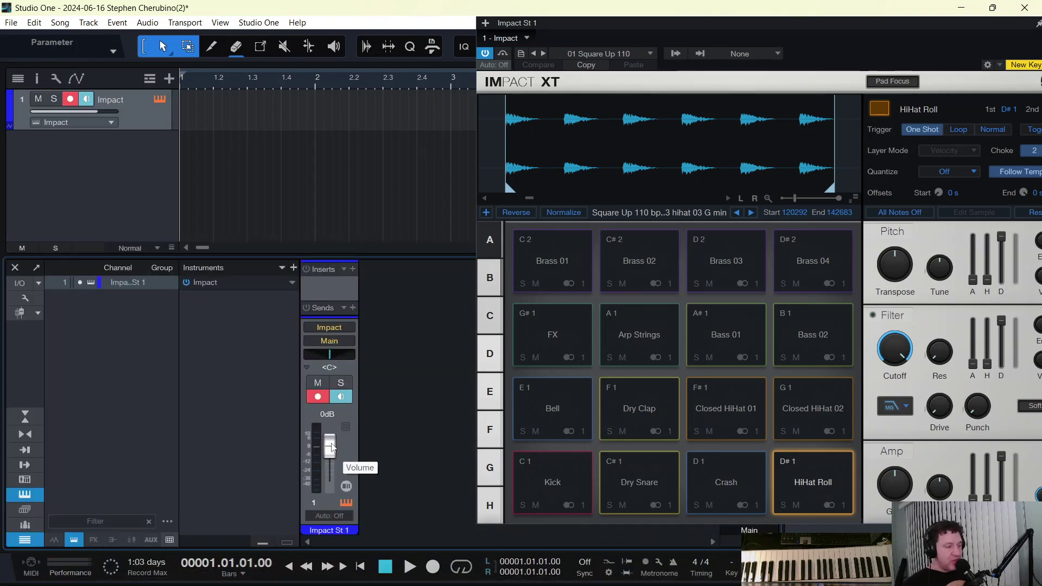
Load the 60s a GoGo kit, cancel the save prompt, show the browser and close Impact XT.
click(564, 54)
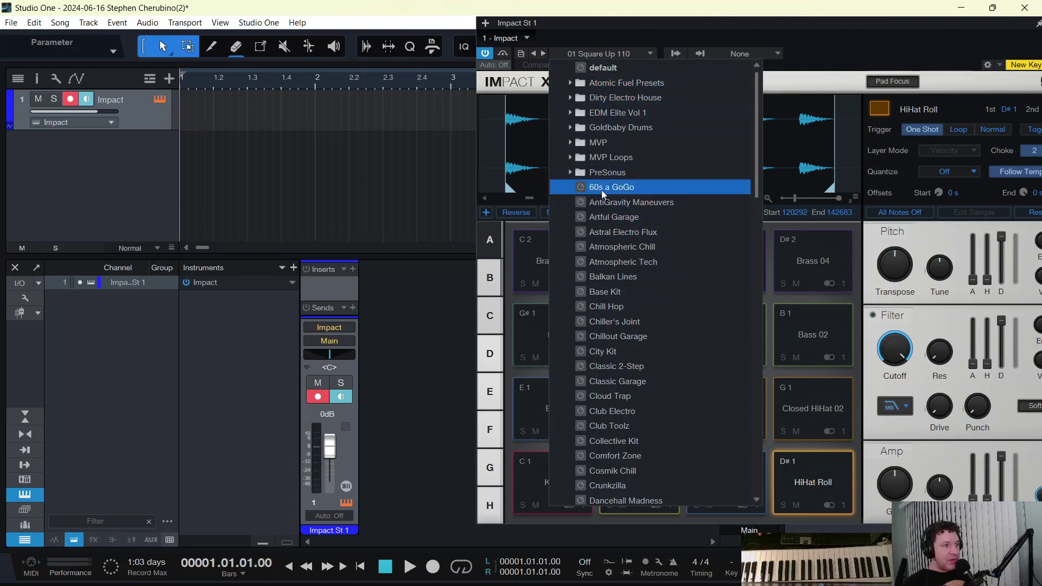
click(601, 187)
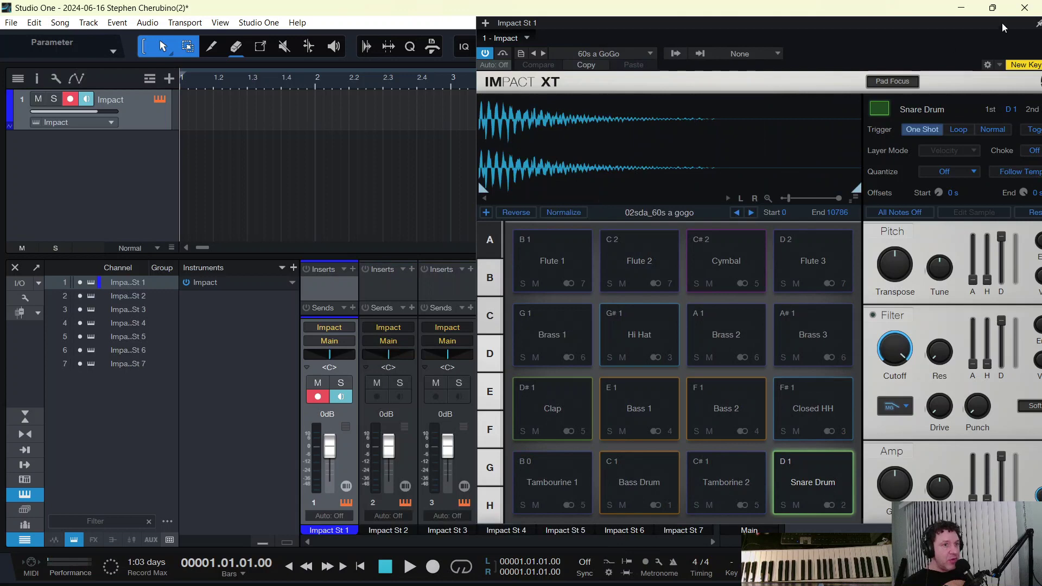
click(1021, 13)
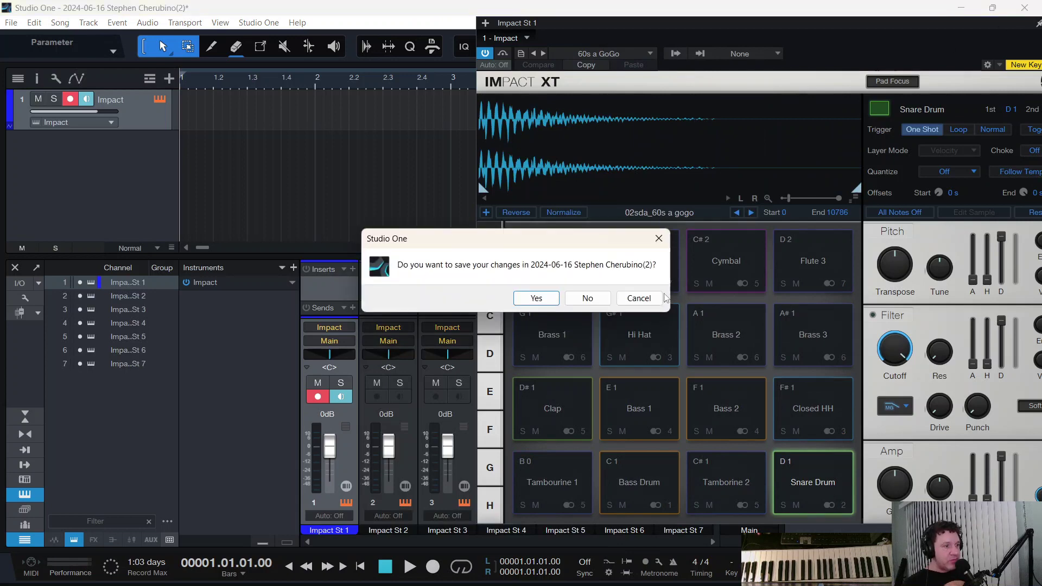
click(640, 297)
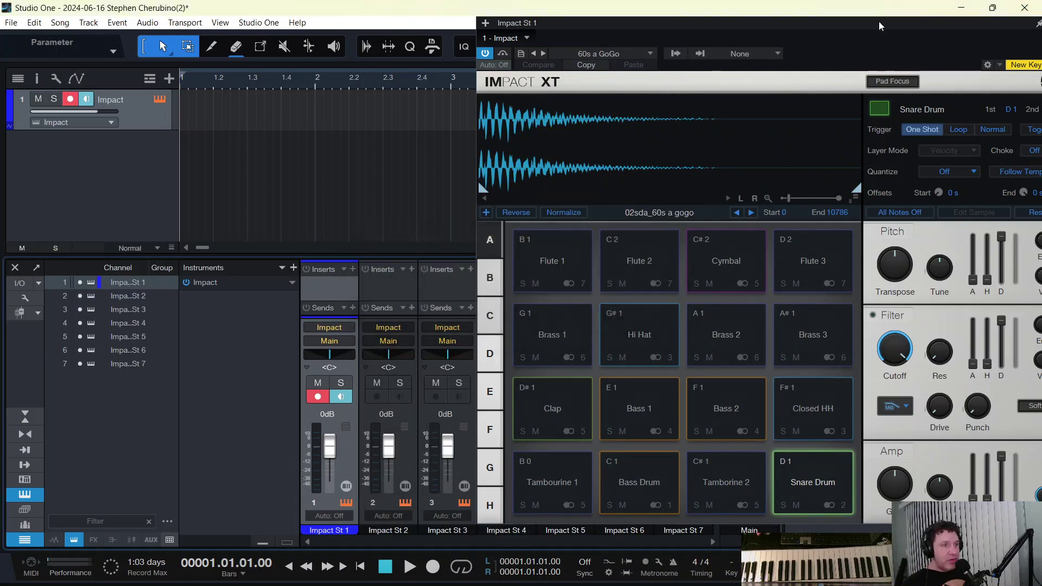
key(F5)
click(787, 92)
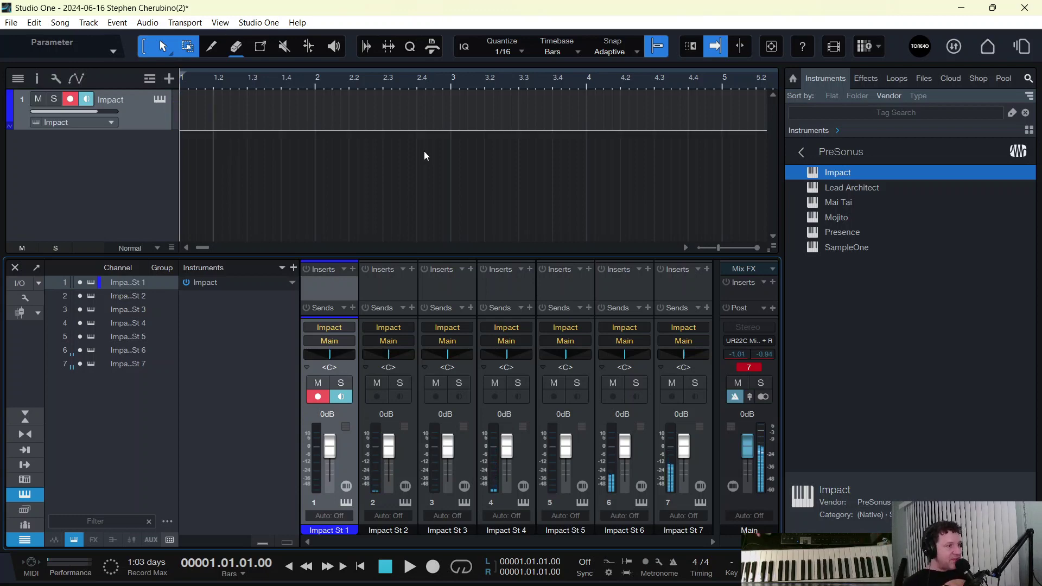
Load Goldbaby Drums > AlienRobotDrumsAttack_1 into Impact XT, then close its window.
click(158, 99)
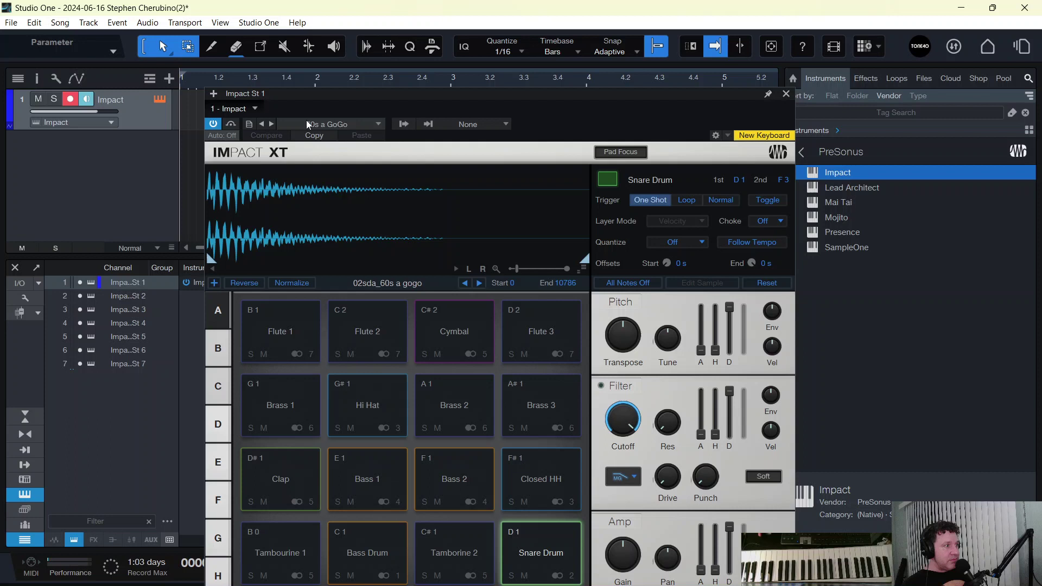
click(307, 122)
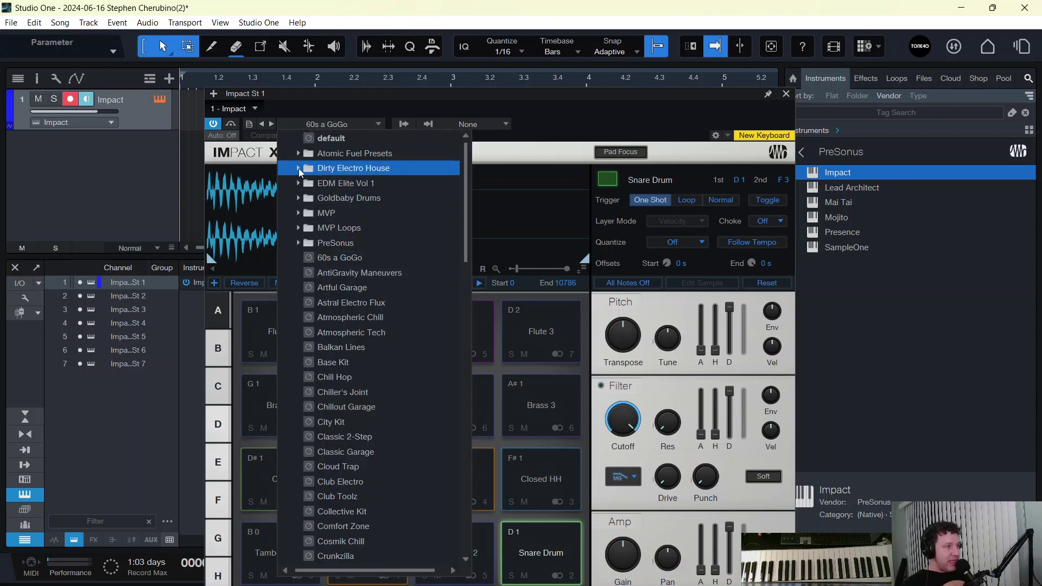
click(299, 199)
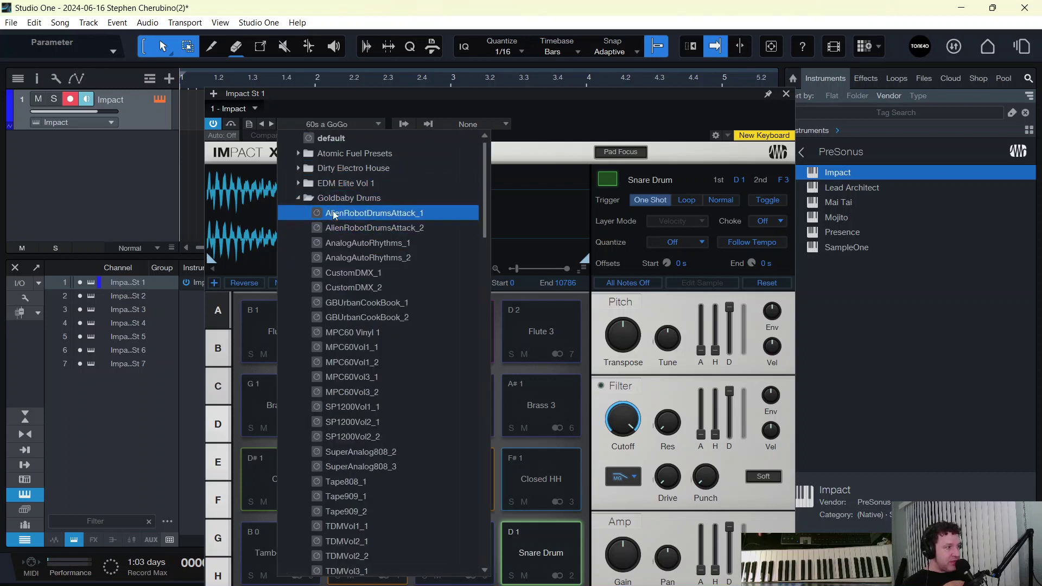
click(334, 214)
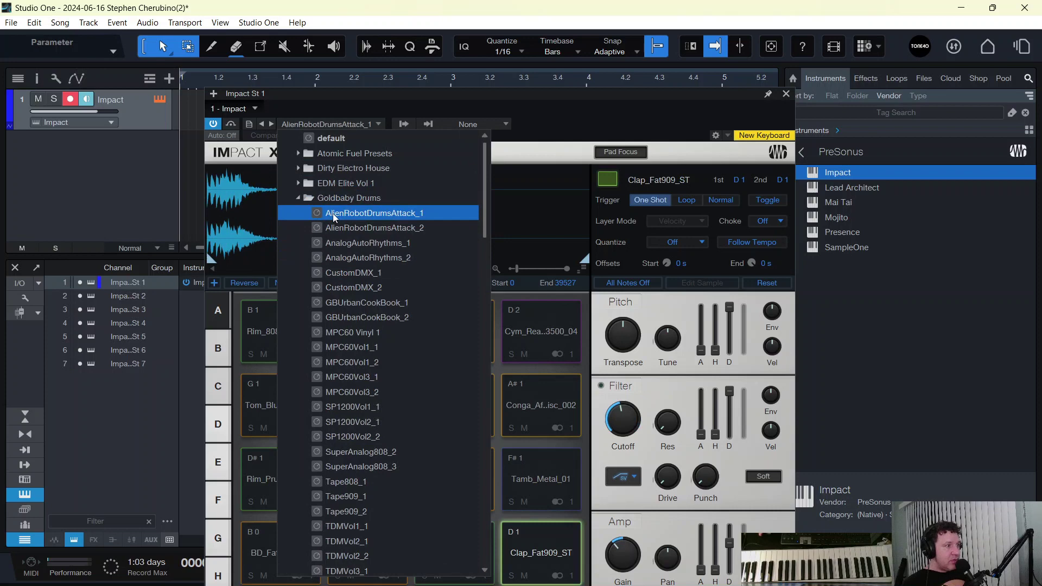
click(786, 93)
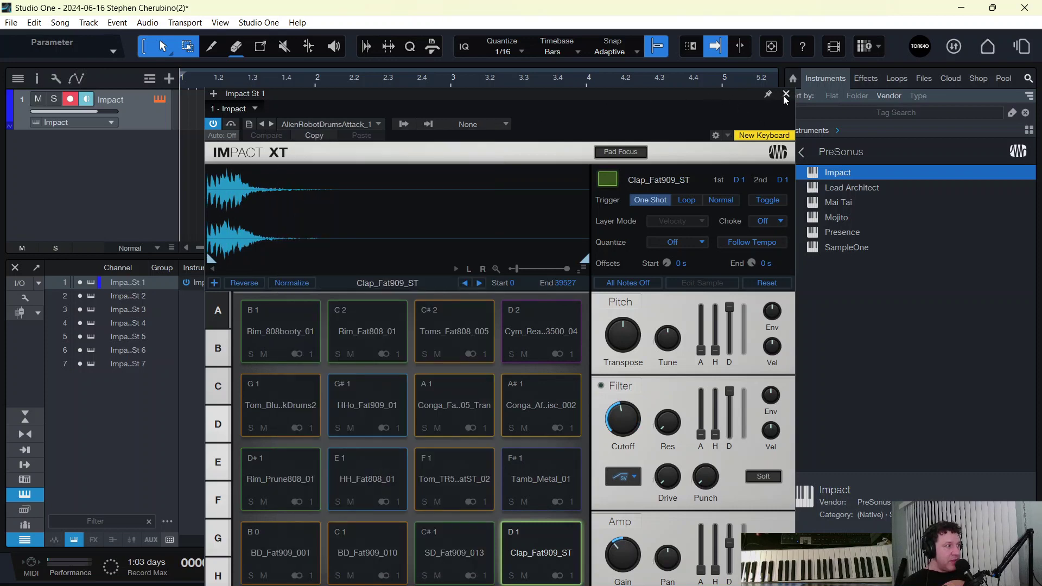
click(786, 93)
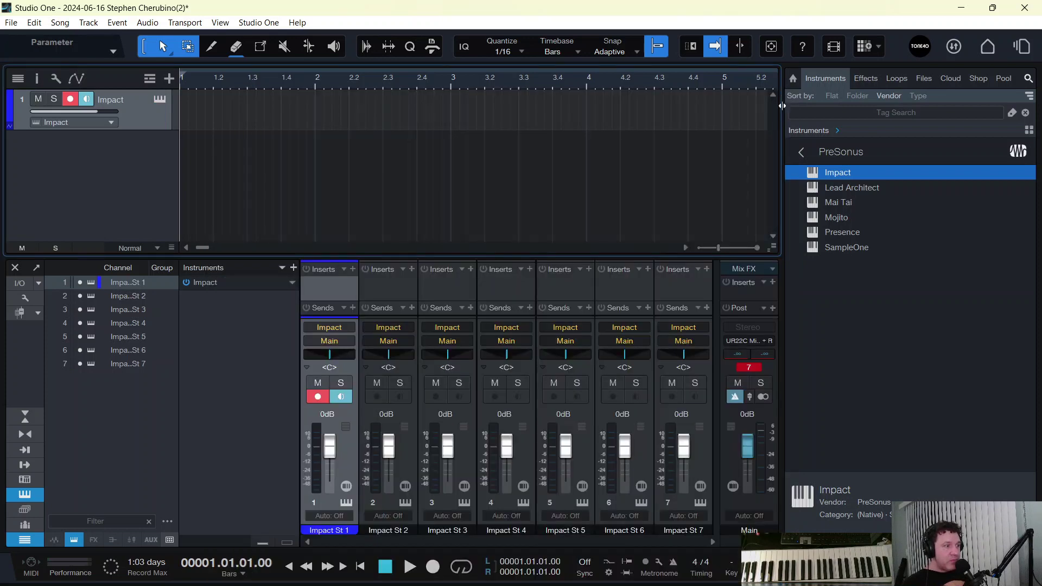
Remove the Impact track and instrument, add a new Impact track with AlienRobotDrumsAttack_1.
right_click(139, 119)
click(198, 185)
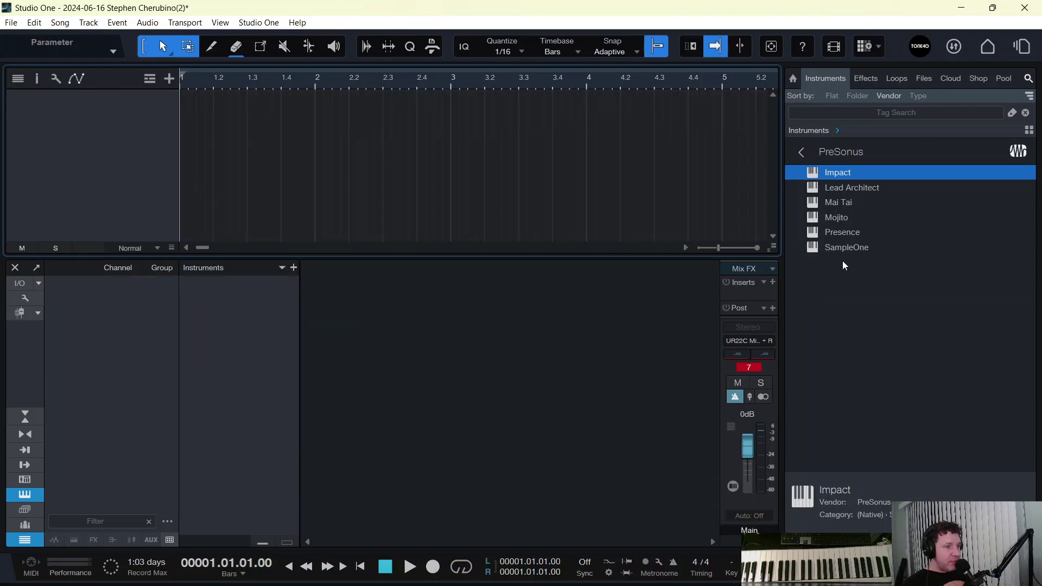
drag(838, 171, 106, 115)
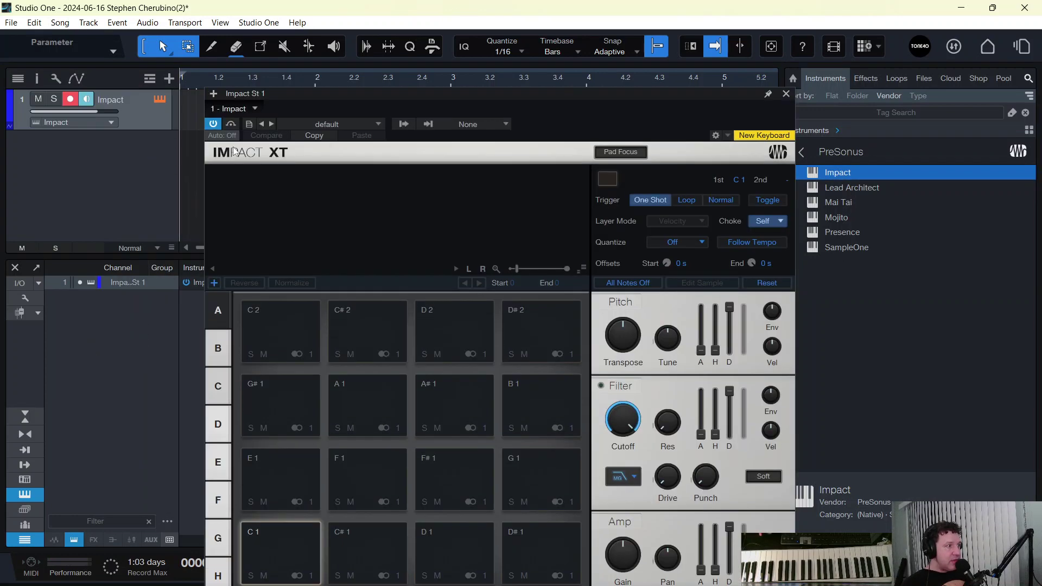
click(314, 128)
click(337, 198)
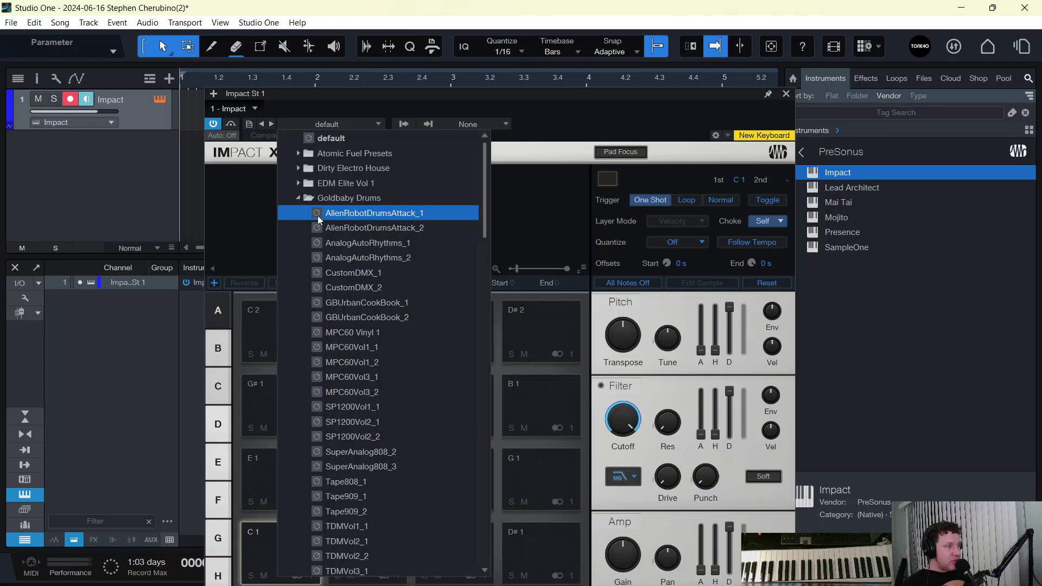
click(333, 215)
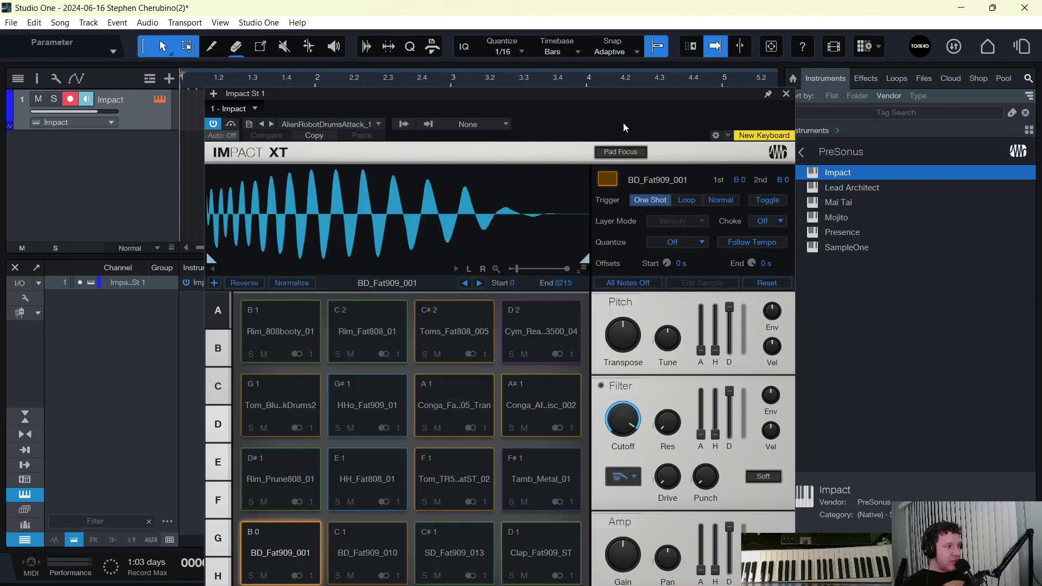
click(786, 94)
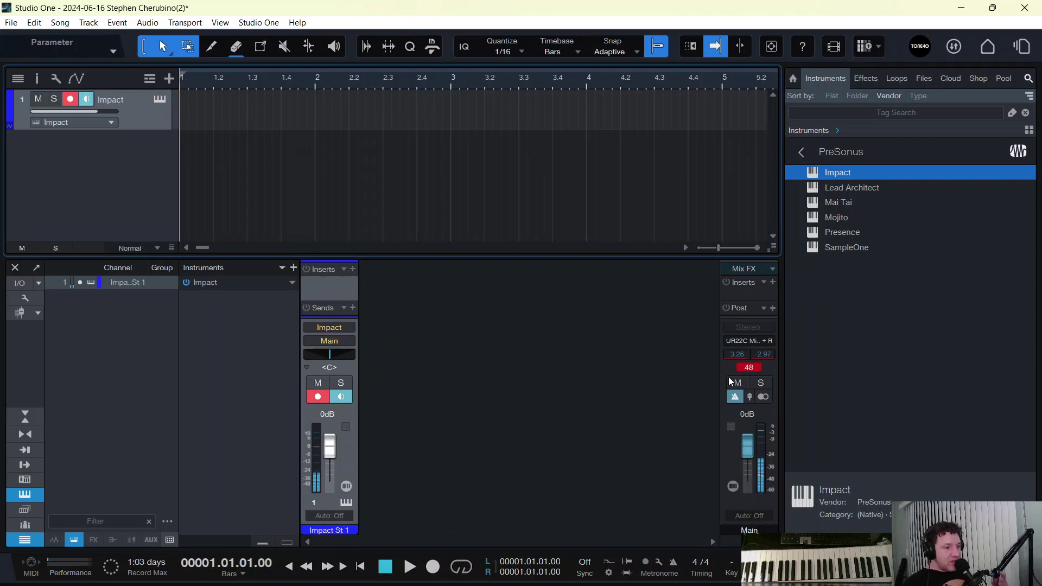
Reset the master channel's clip indicator and reopen the track's Impact XT editor.
click(748, 368)
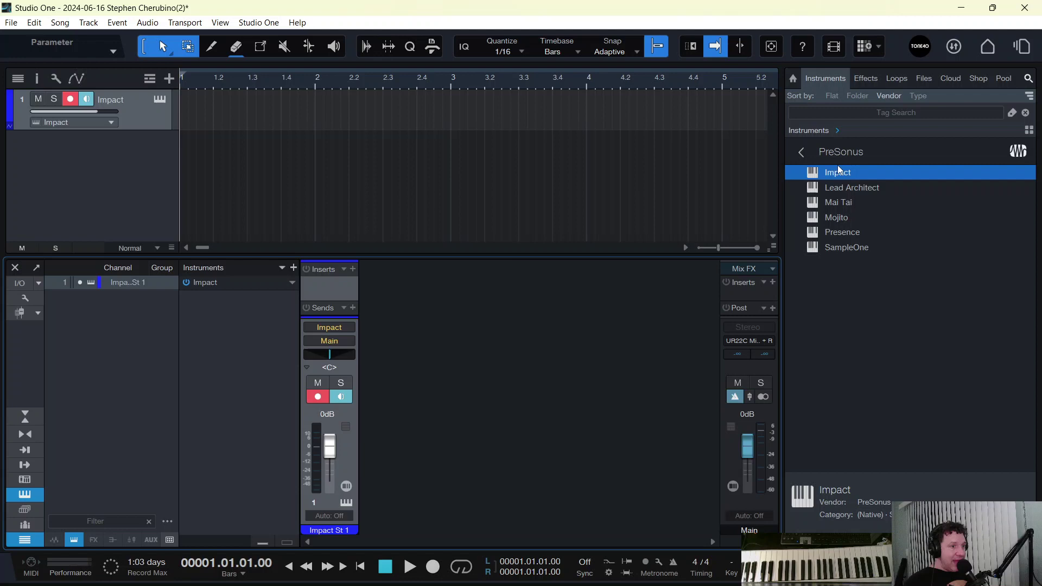
click(160, 99)
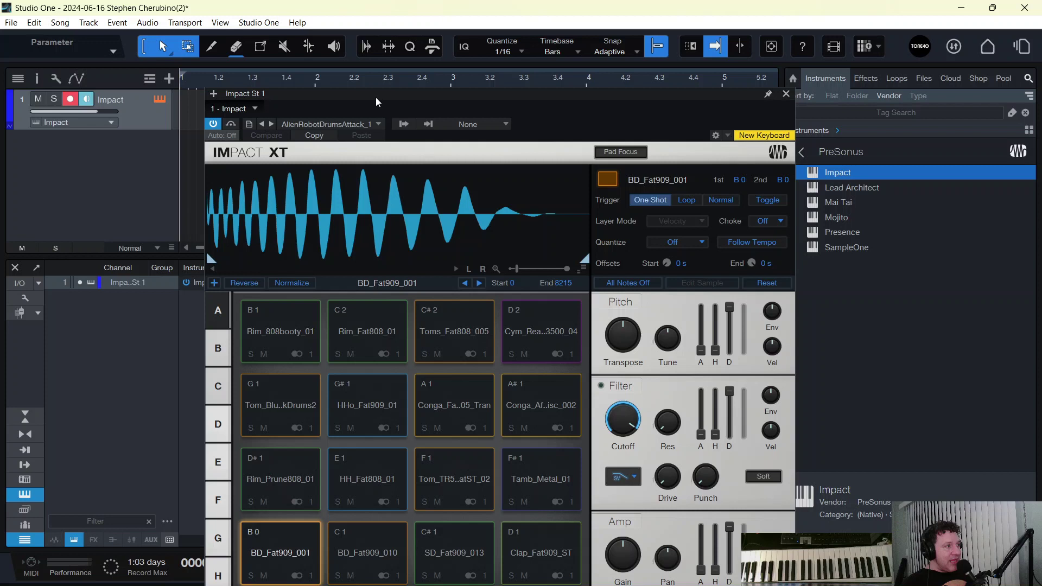
Load the Atomic Fuel '01 Square Up 110' kit into Impact XT and close the window.
drag(376, 97, 363, 34)
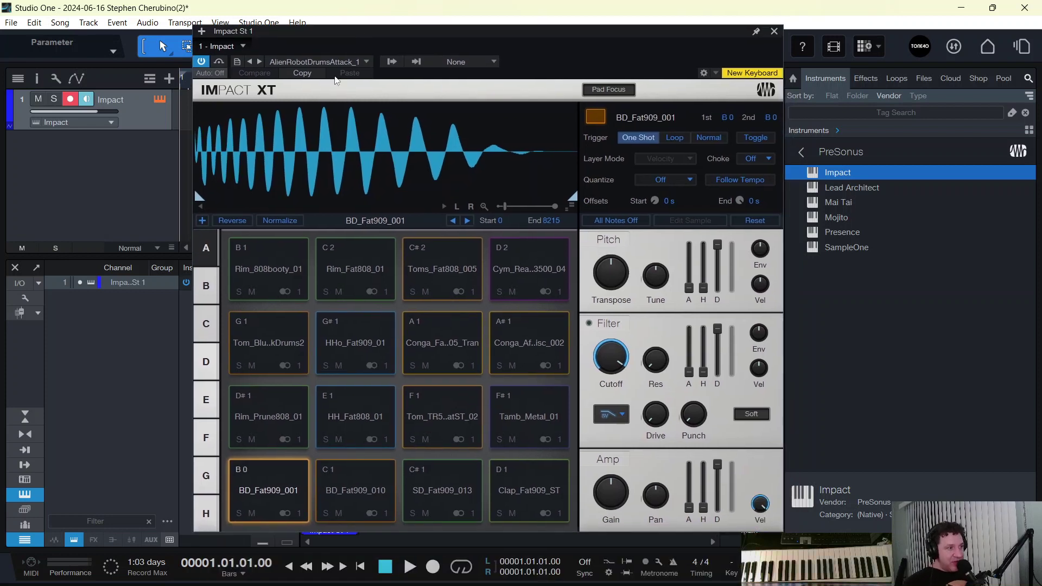
click(289, 61)
click(286, 134)
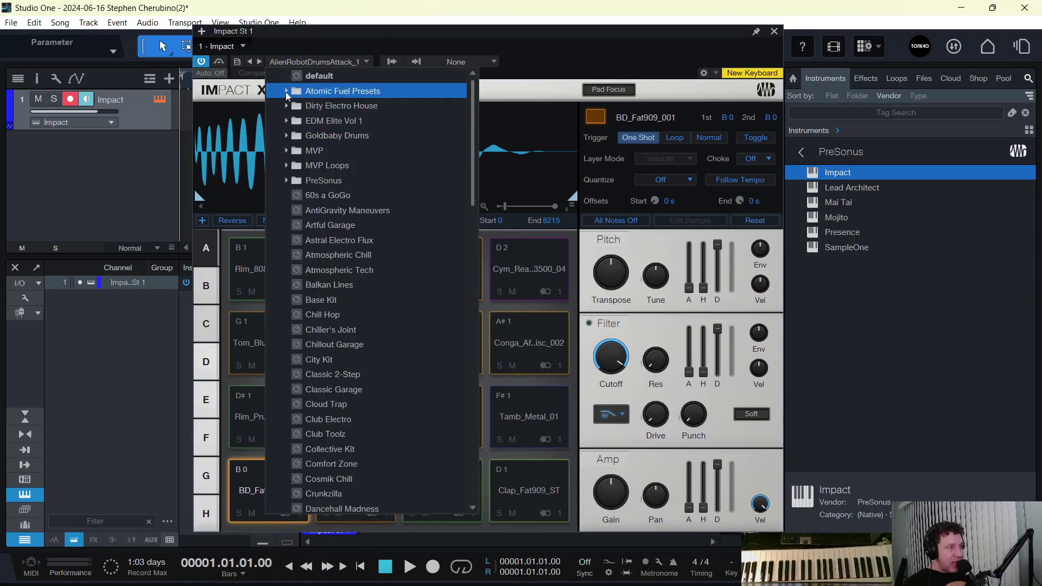
click(286, 90)
click(318, 105)
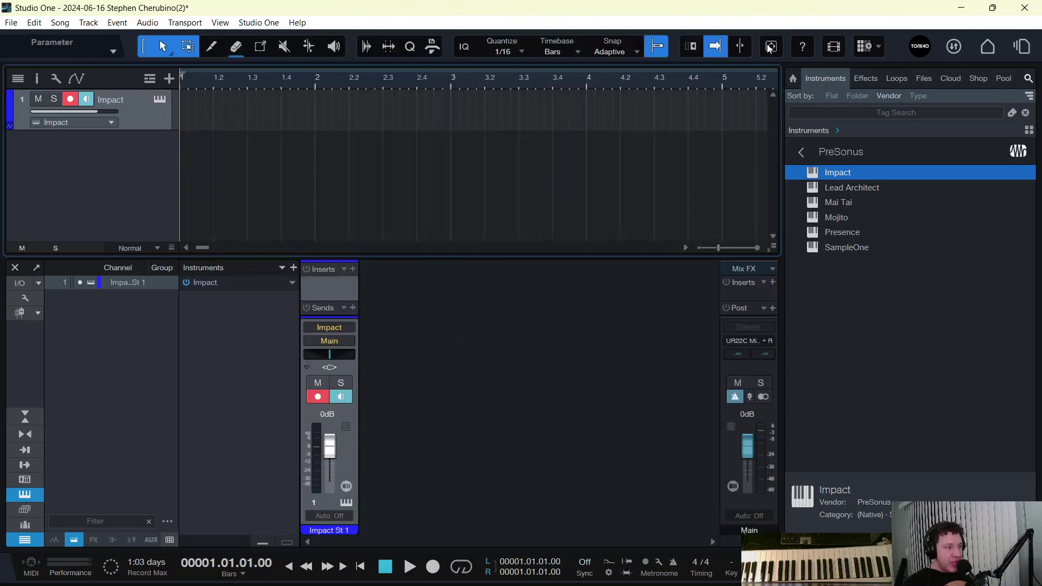
click(774, 31)
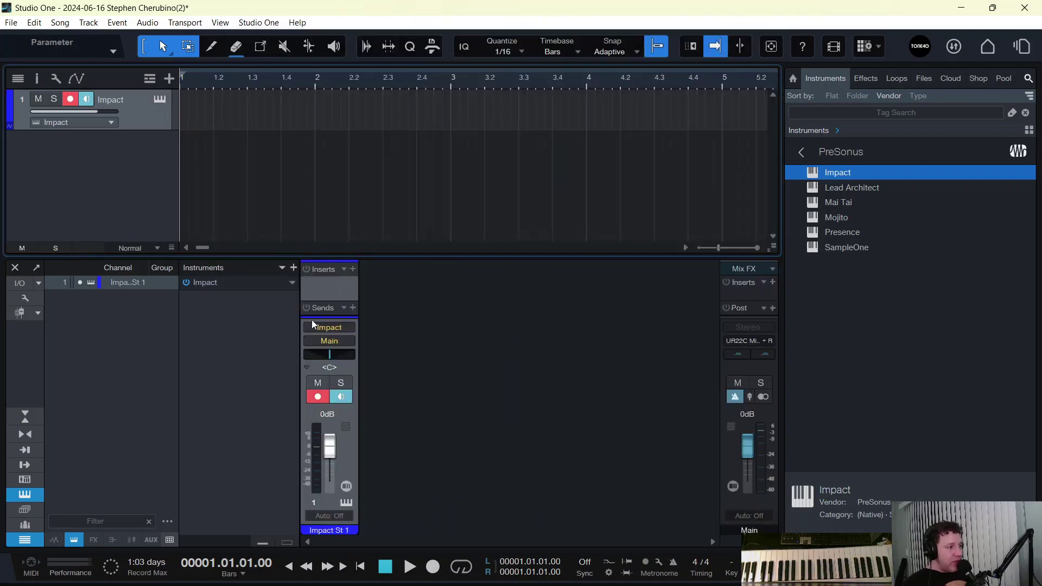
Reopen Impact XT and audition the Crash, Bell and Dry Clap pads.
click(161, 102)
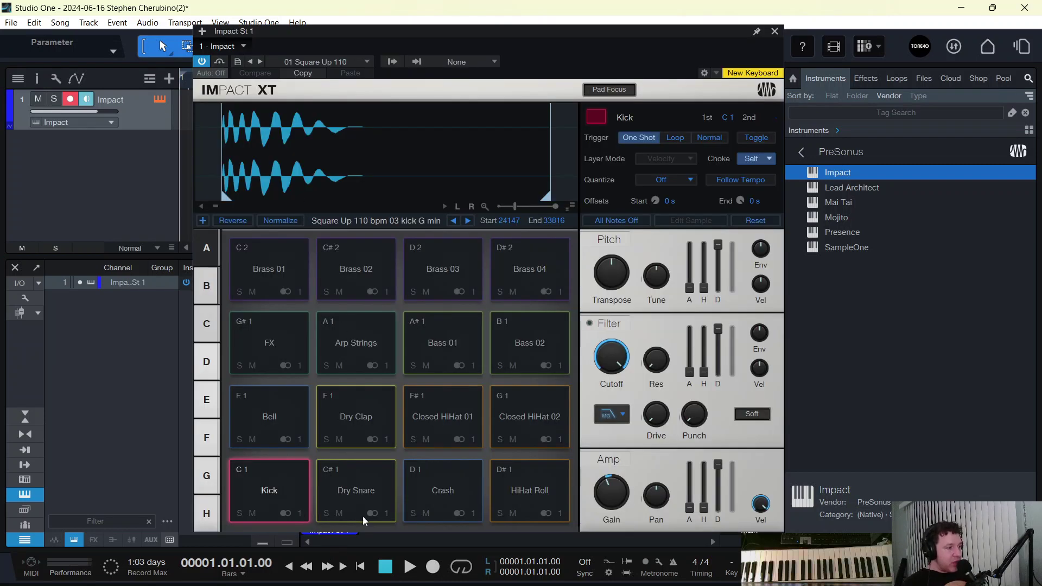
click(469, 480)
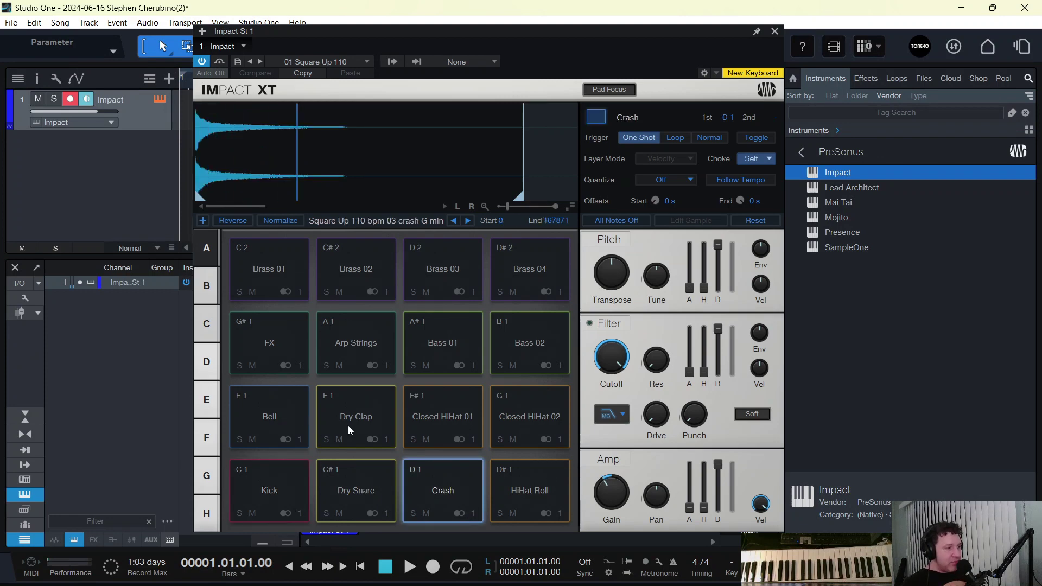
click(290, 415)
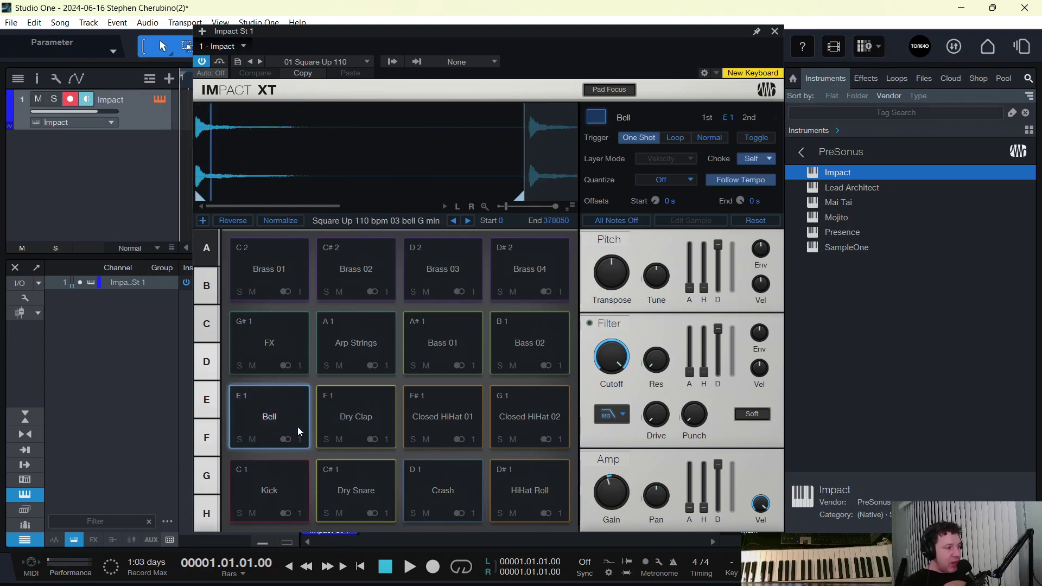
click(379, 424)
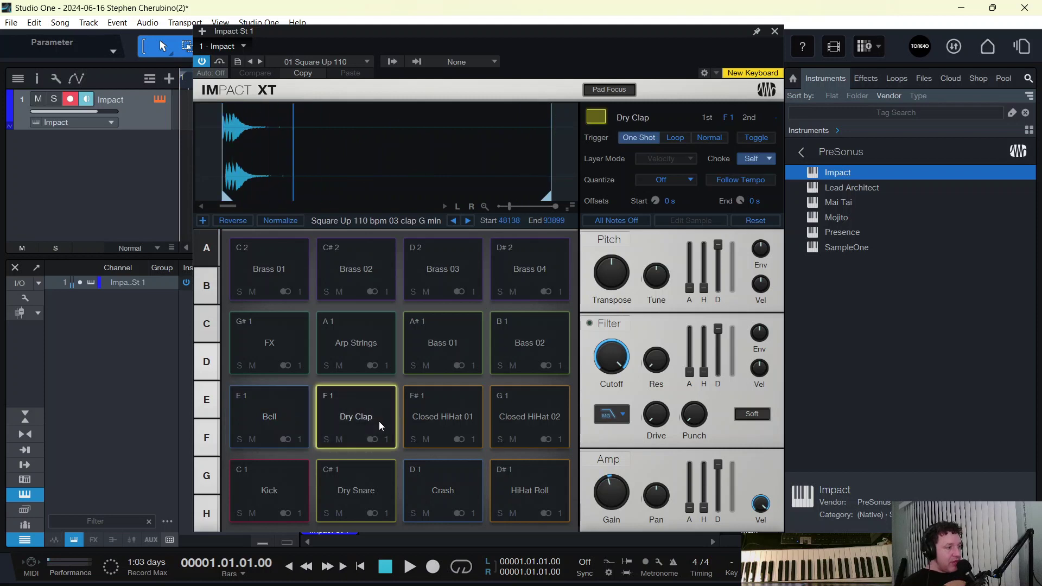
Route the Dry Clap pad to Stereo 2, audition Kick and Dry Clap, and open Closed HiHat 01's output choices.
click(387, 440)
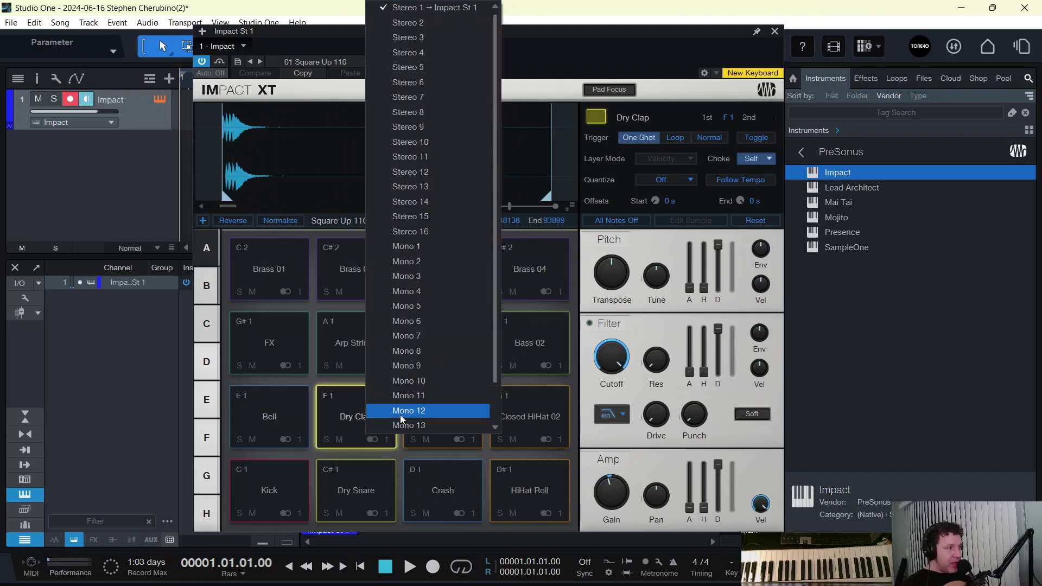
click(449, 21)
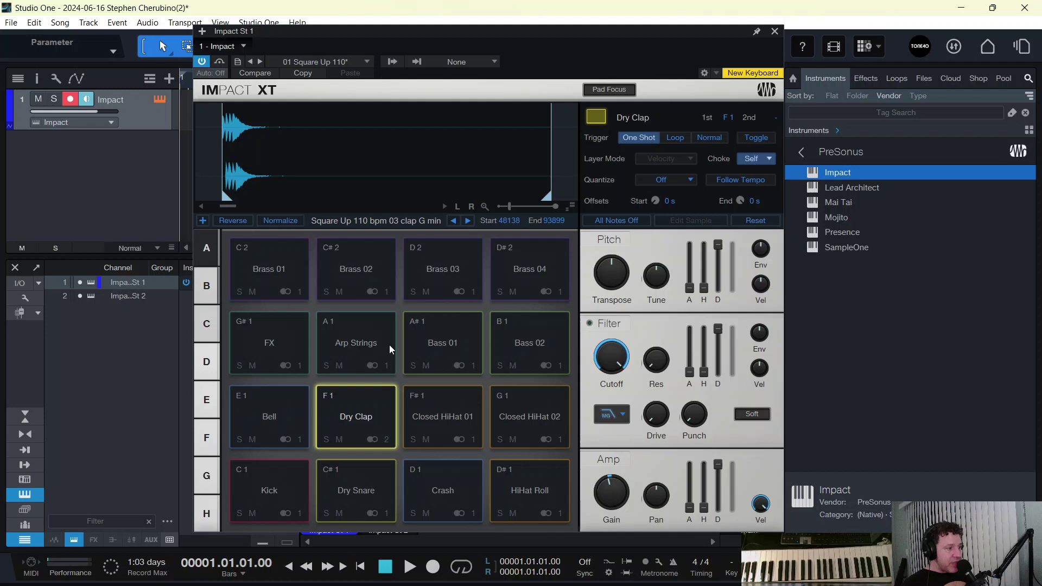
click(278, 496)
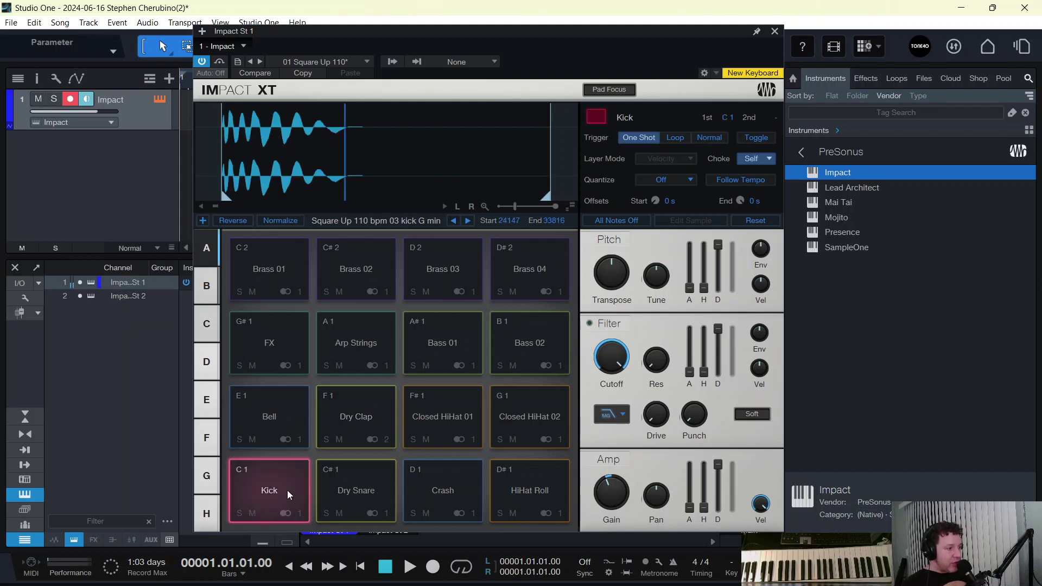
click(287, 490)
click(359, 422)
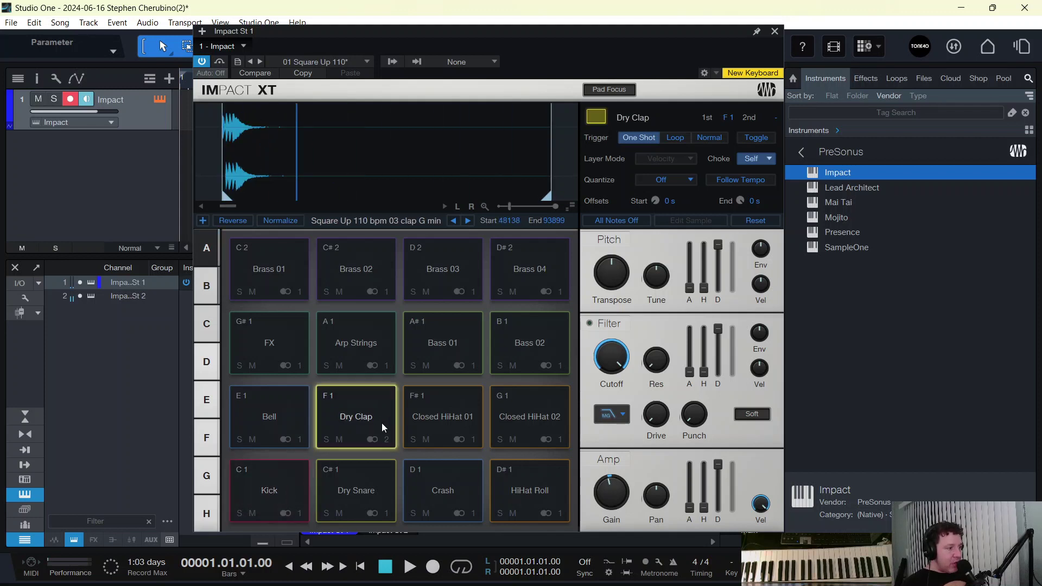
click(475, 438)
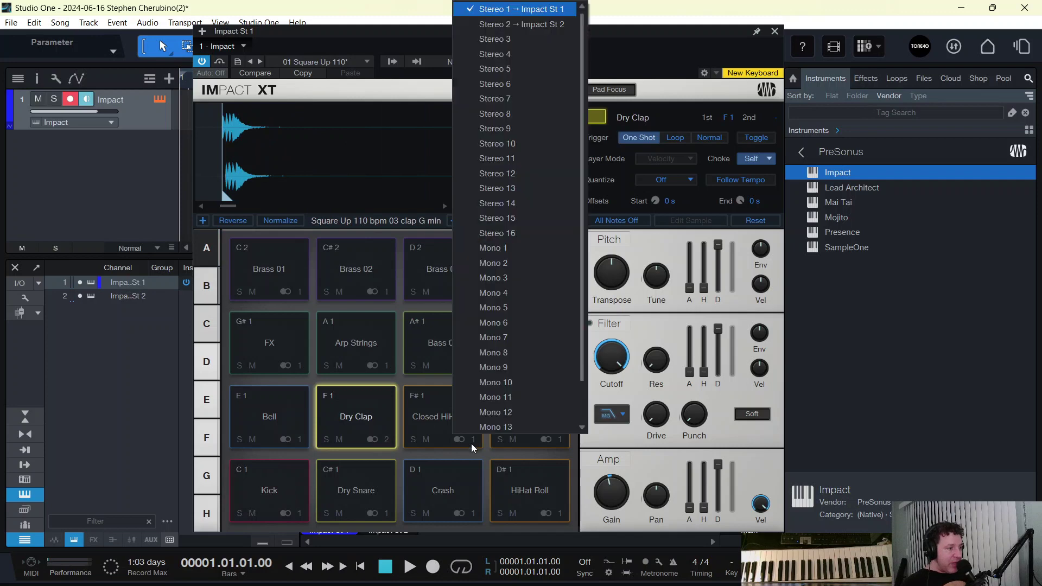
Route Closed HiHat 01 to Stereo 3, close Impact XT, and rename the channels Kick, Clap and HH.
click(541, 39)
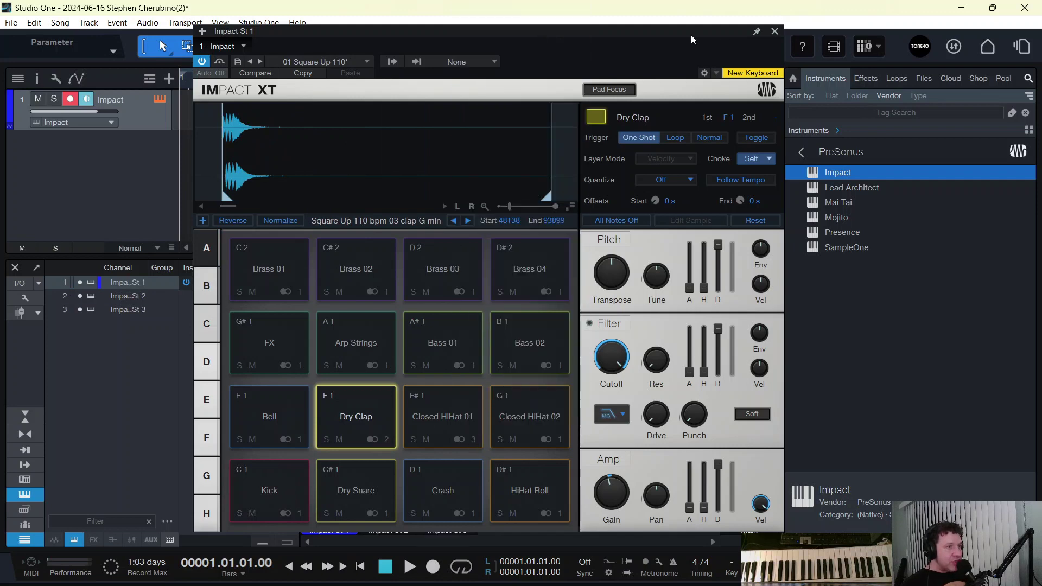
click(774, 32)
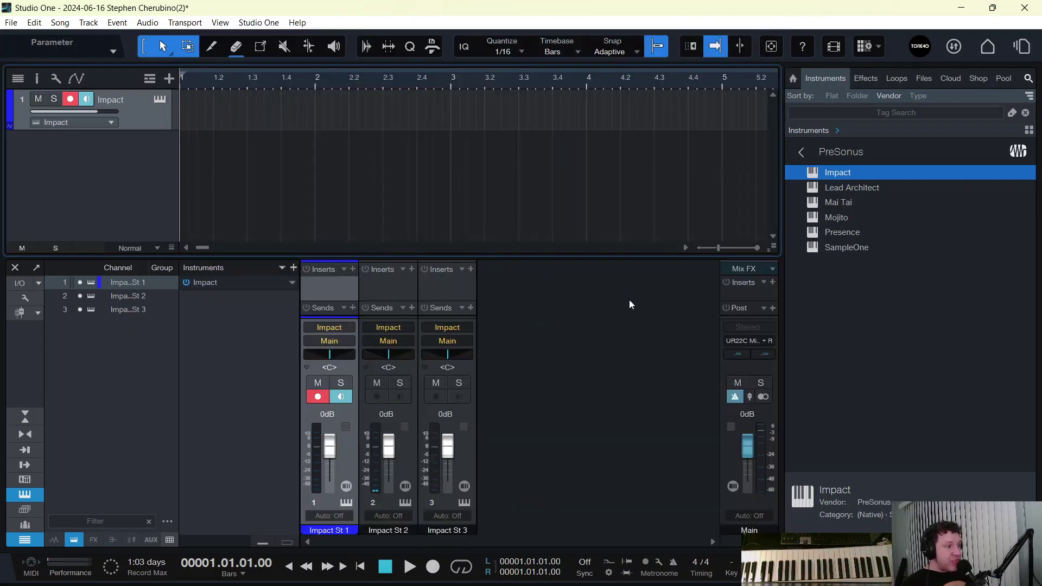
double_click(333, 530)
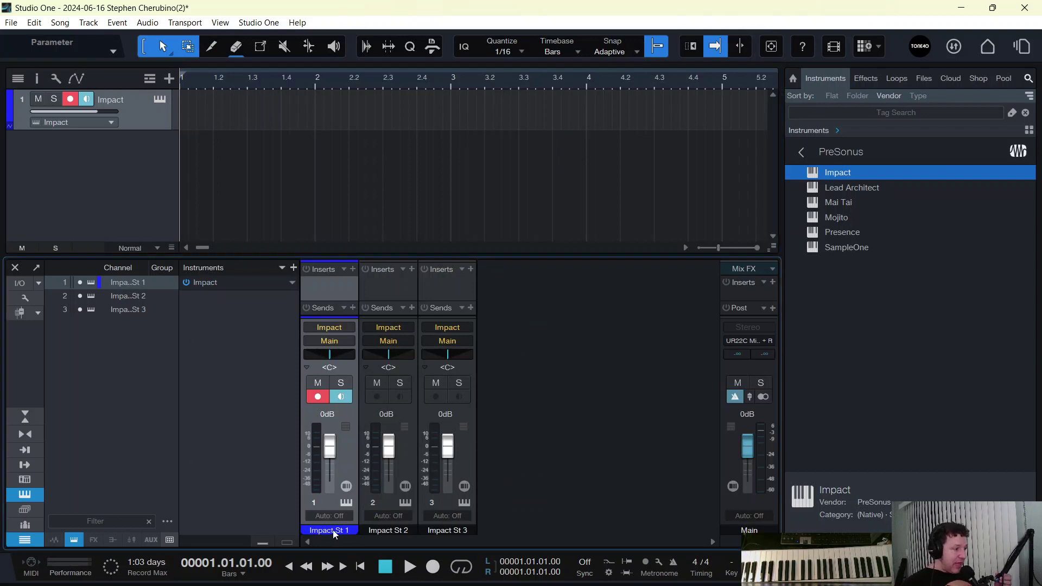
text(Kick)
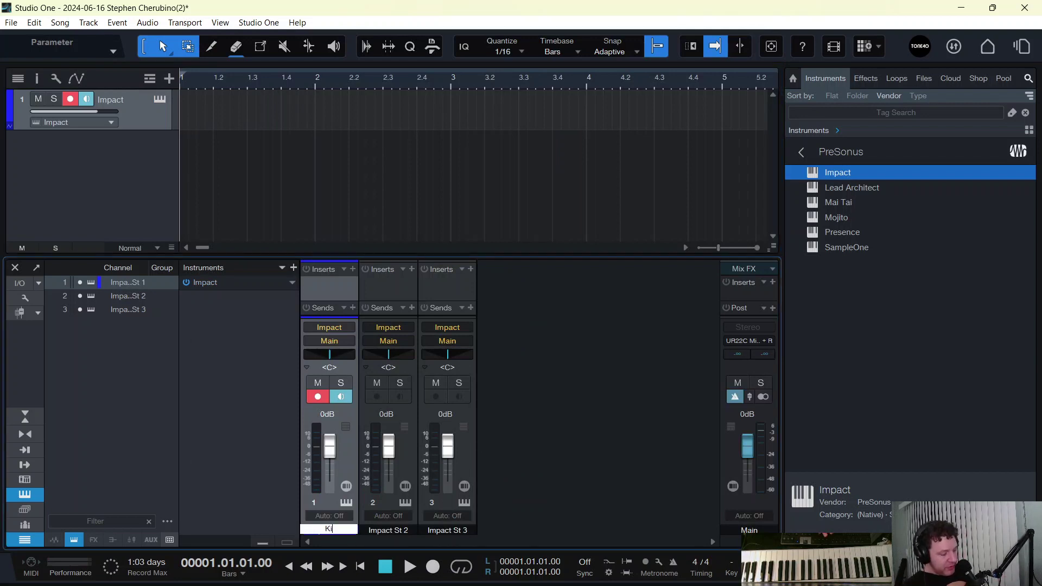
key(Tab)
text(Clap)
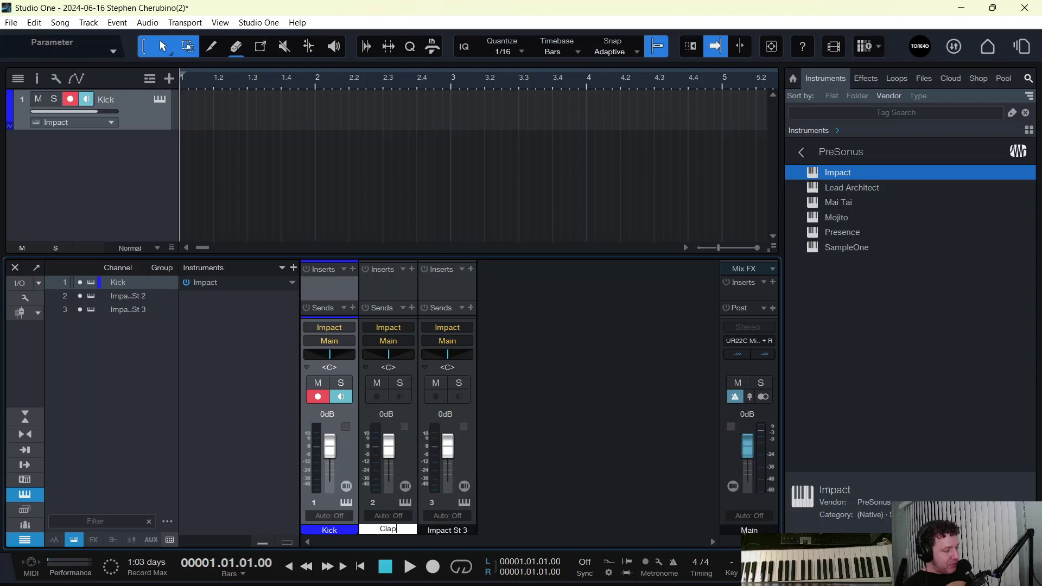
key(Tab)
text(HH)
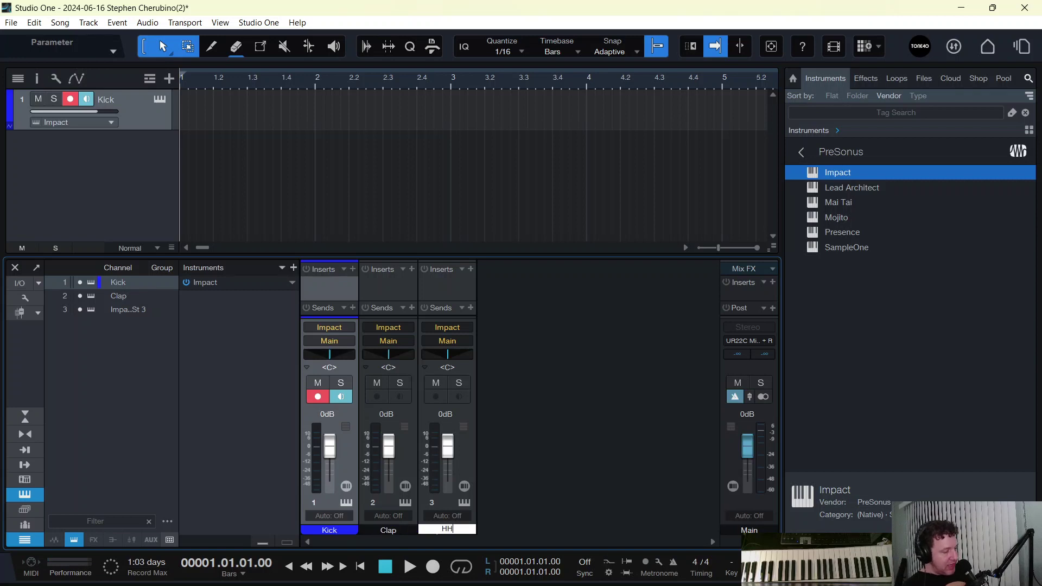
key(Return)
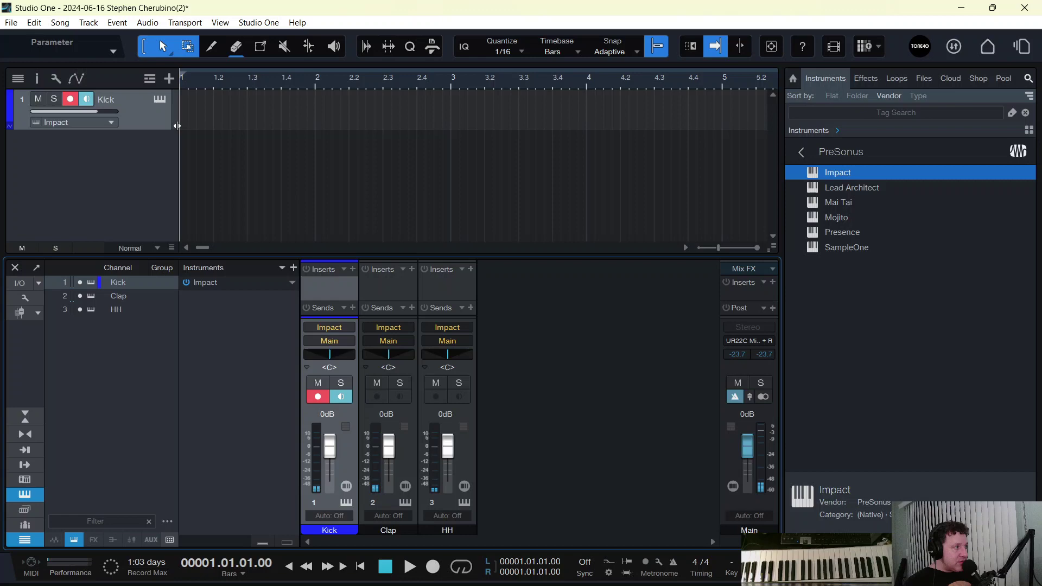
Reopen Impact XT, audition Crash and Dry Snare, lower the Kick pad's Amp Gain, then select Closed HiHat 01.
click(163, 99)
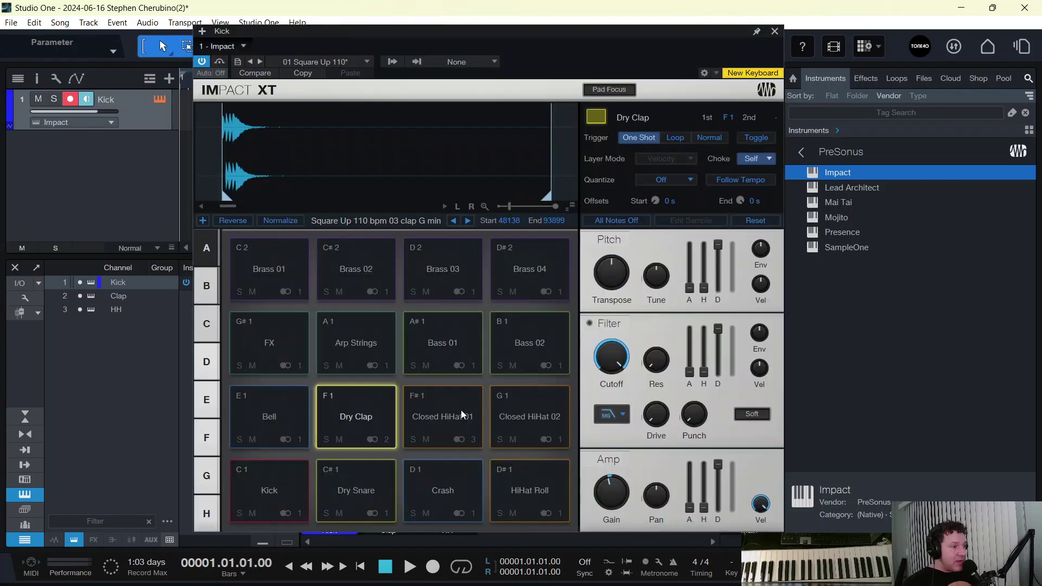
click(443, 495)
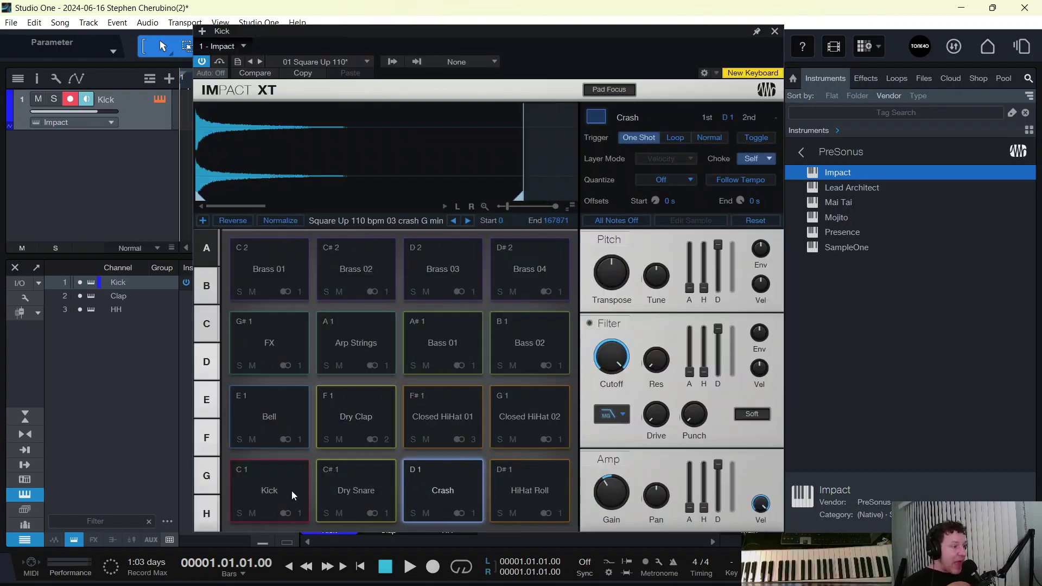
click(337, 488)
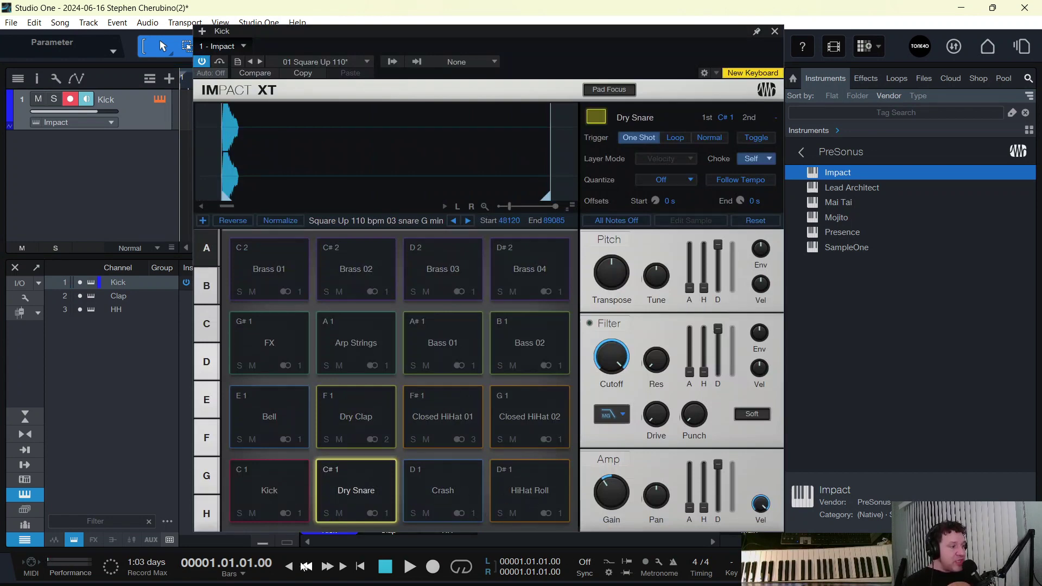
click(280, 478)
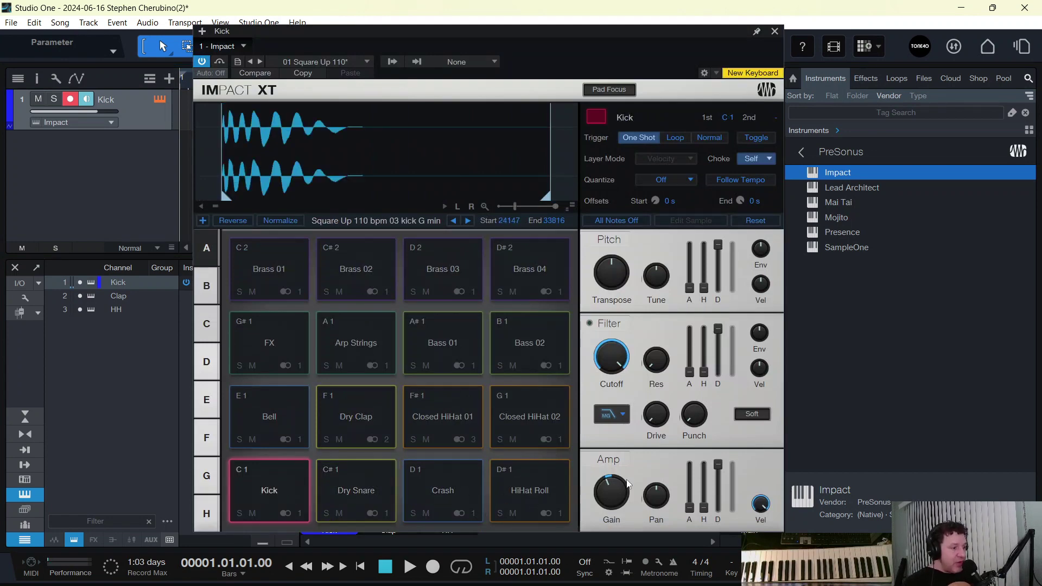
mouse_move(614, 492)
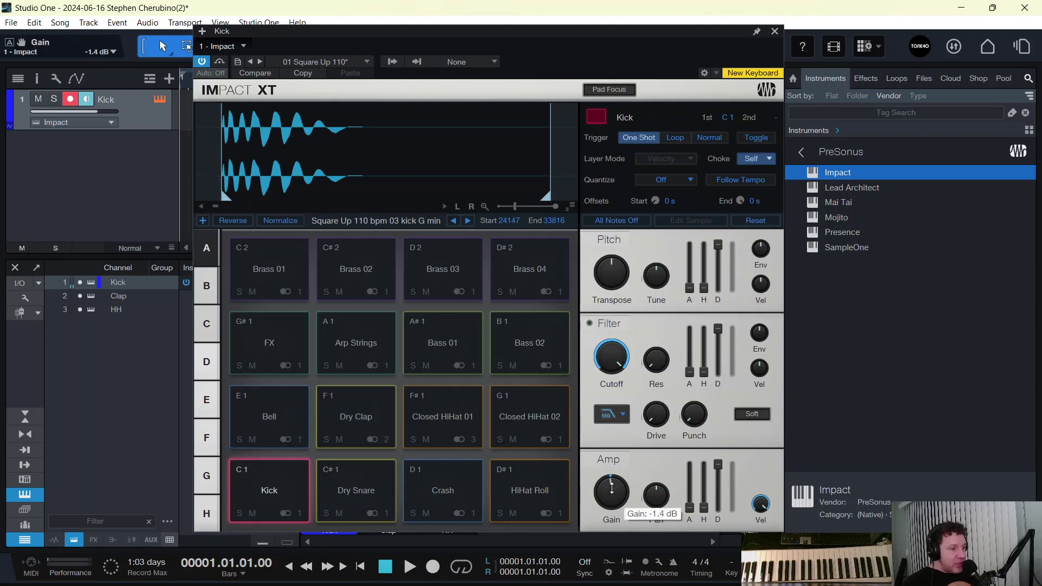
mouse_move(614, 491)
mouse_down()
mouse_move(616, 476)
mouse_move(621, 507)
mouse_up()
click(450, 412)
mouse_move(614, 473)
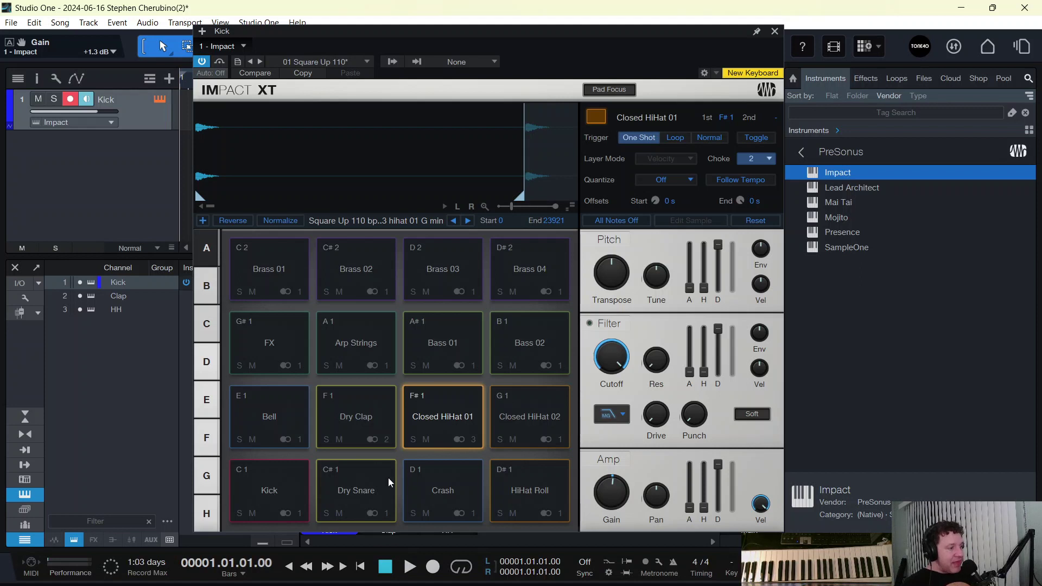
Insert a Room Reverb on the HH mixer channel.
click(775, 33)
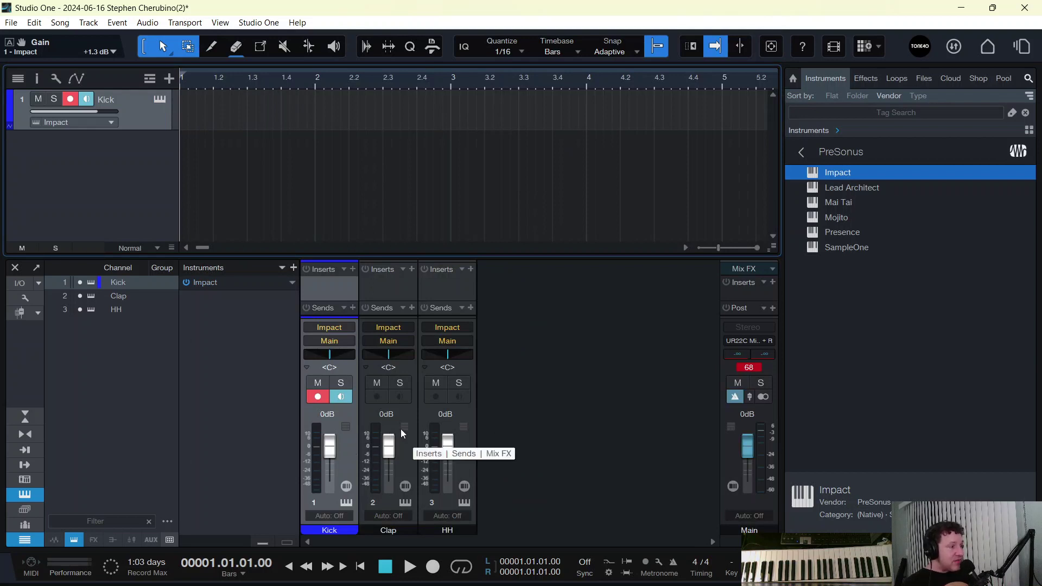
click(470, 448)
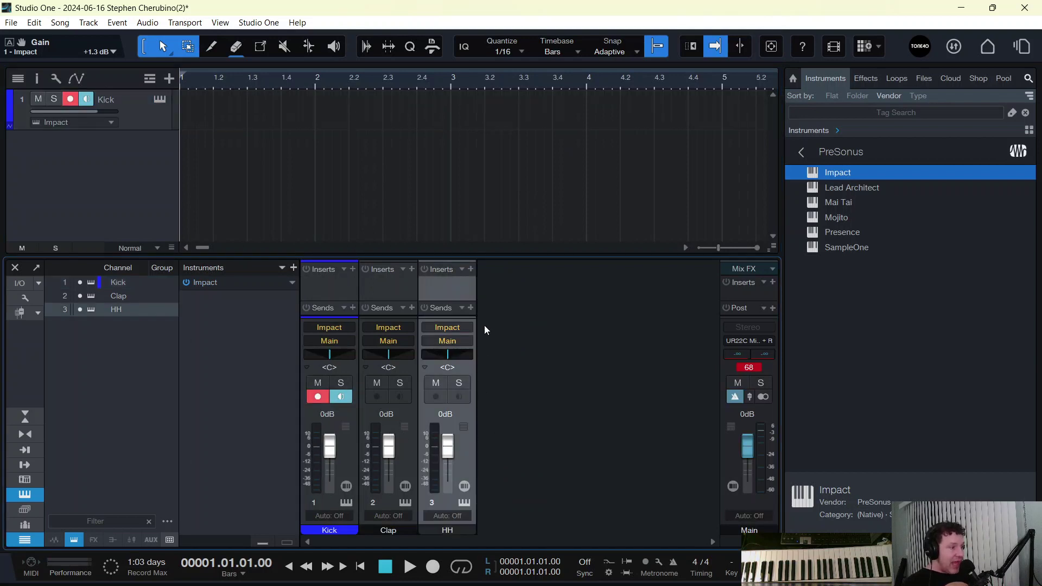
click(470, 270)
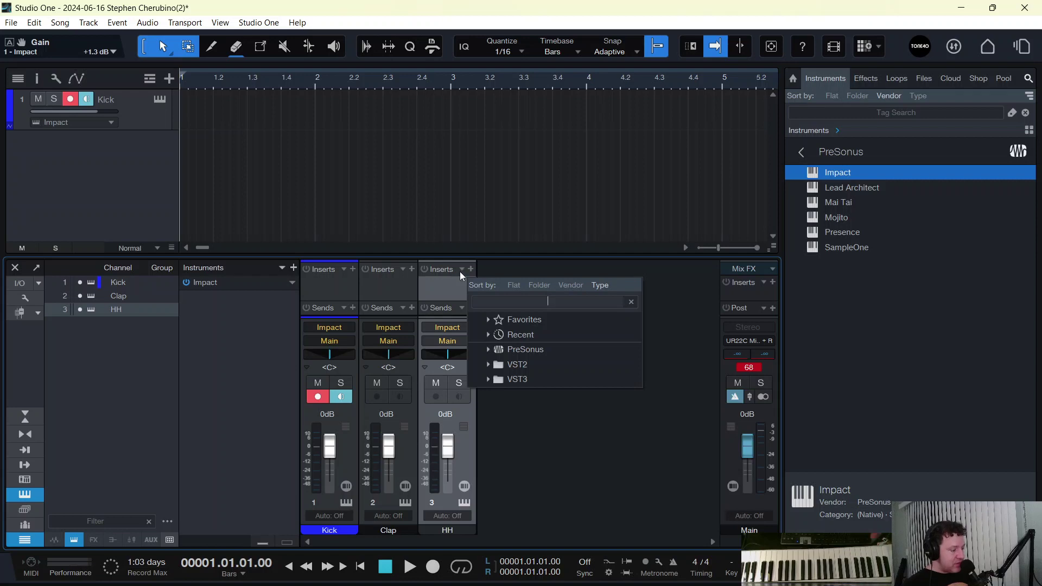
text(reverb)
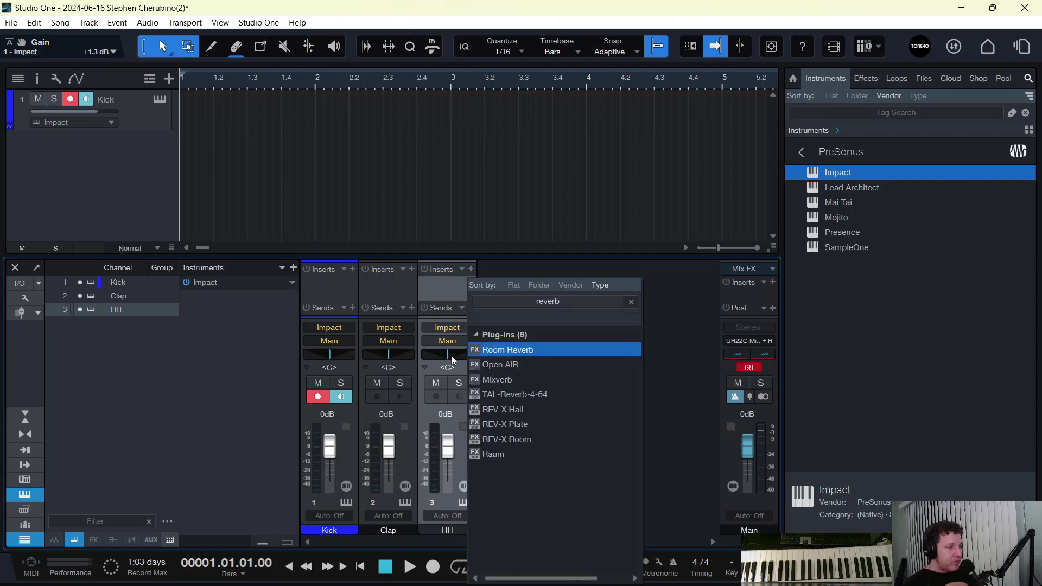
double_click(480, 353)
click(721, 103)
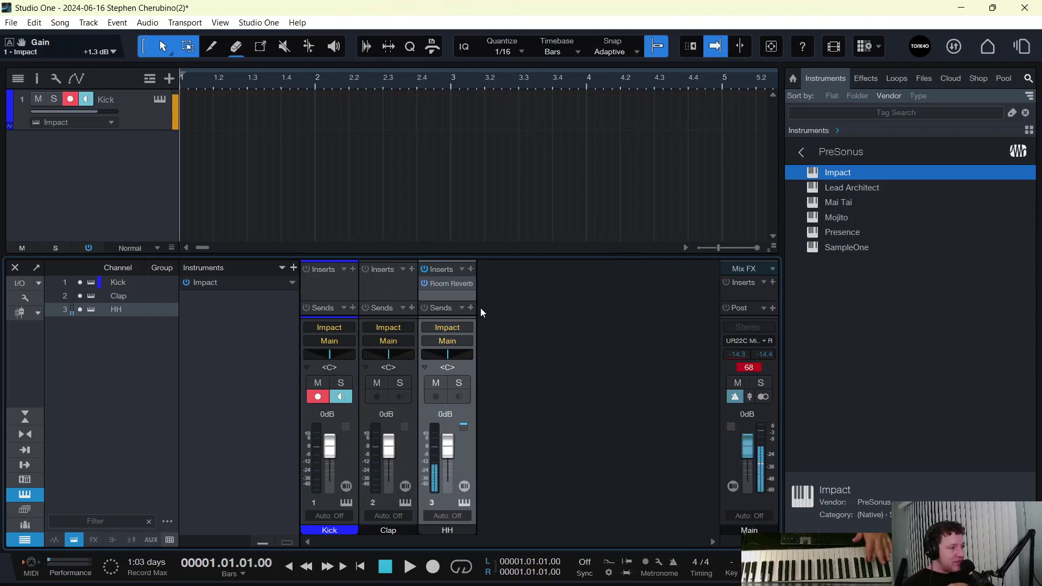
Insert Mixverb on the Clap channel with 34% mix and 40.5% size.
click(412, 269)
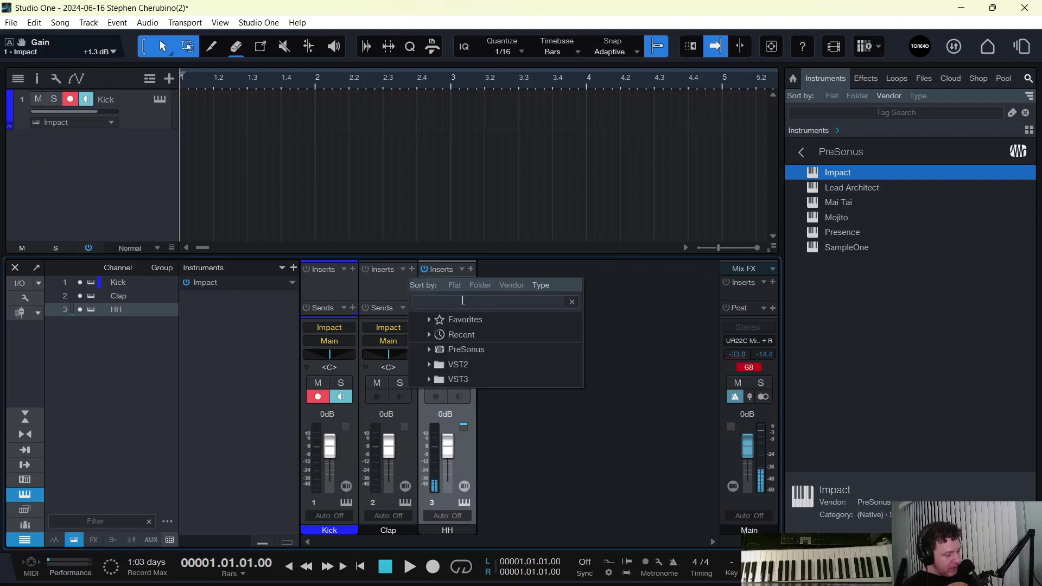
text(miux)
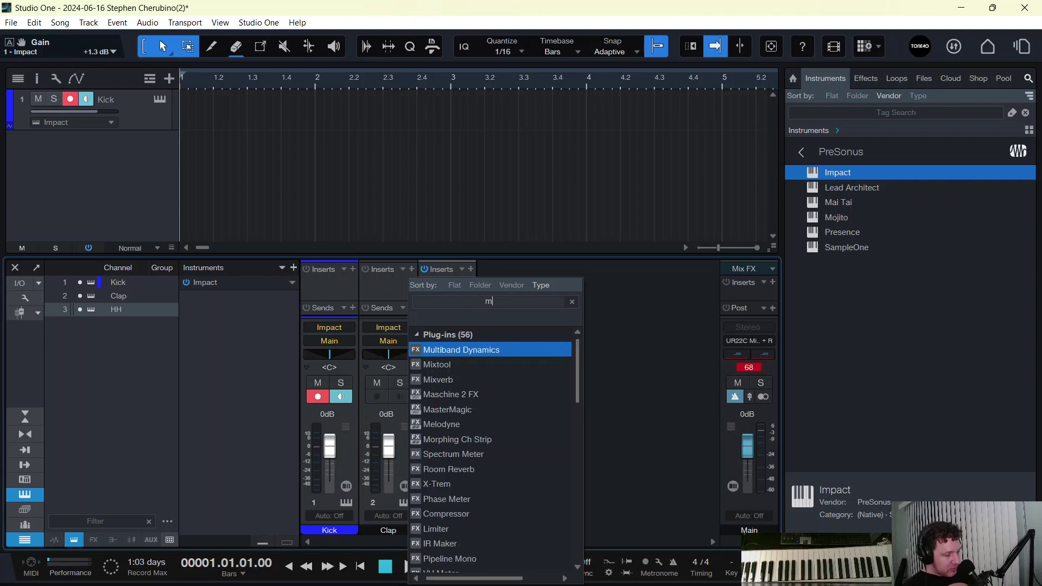
click(434, 365)
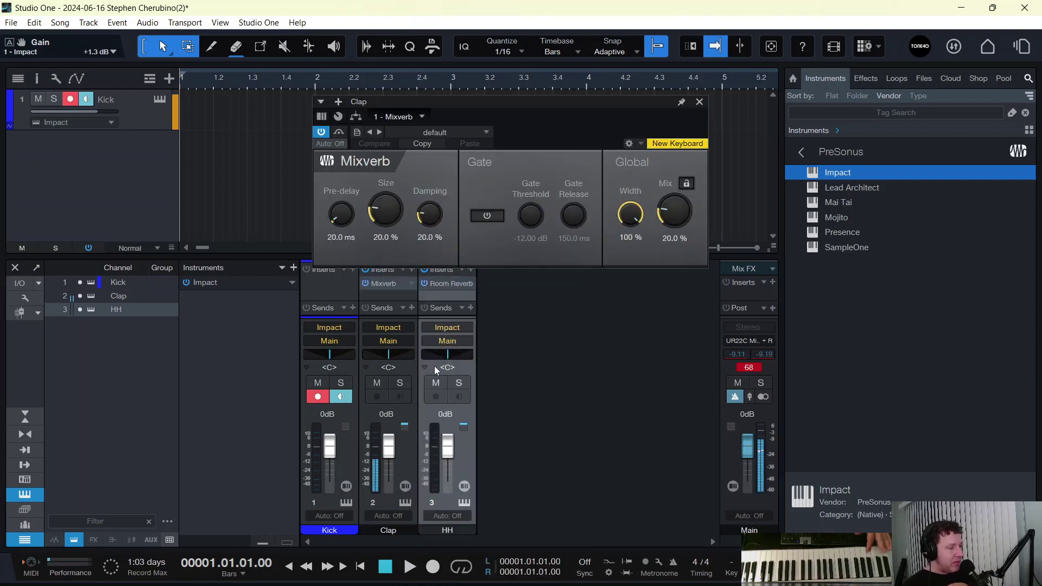
scroll(680, 231, up, 5)
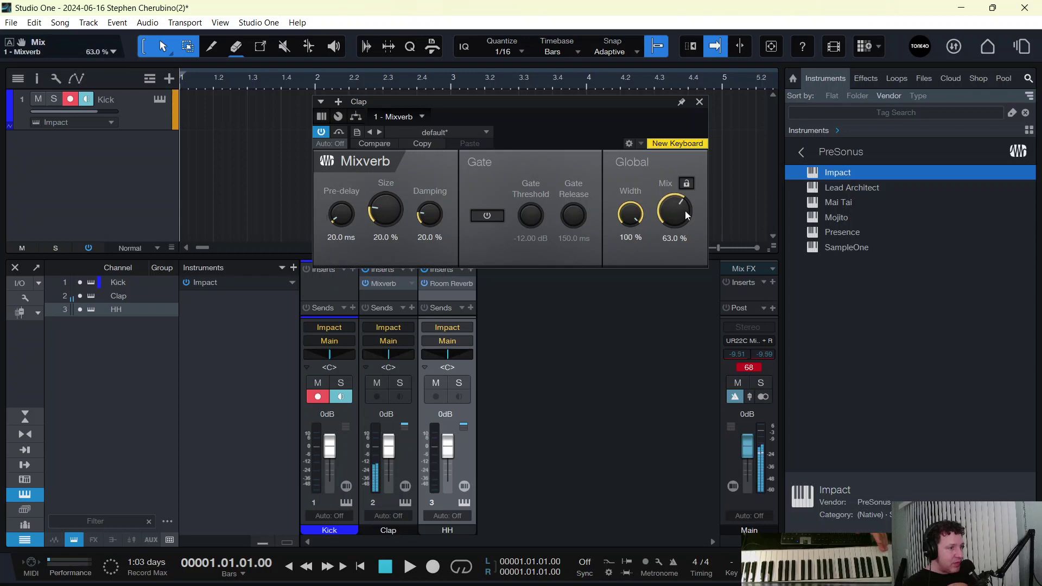
drag(680, 230, 675, 239)
drag(396, 239, 386, 191)
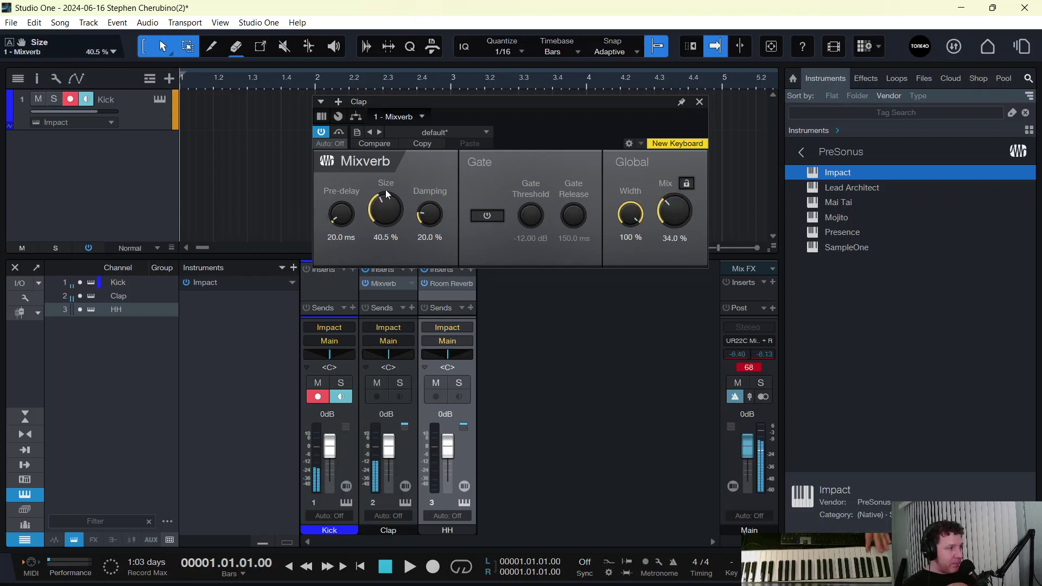
click(700, 101)
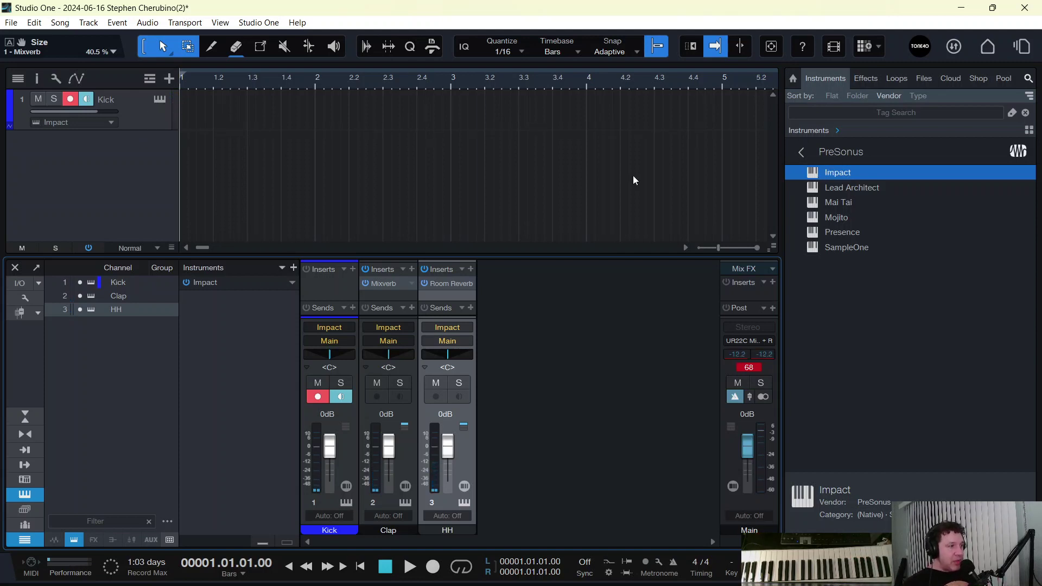
click(159, 100)
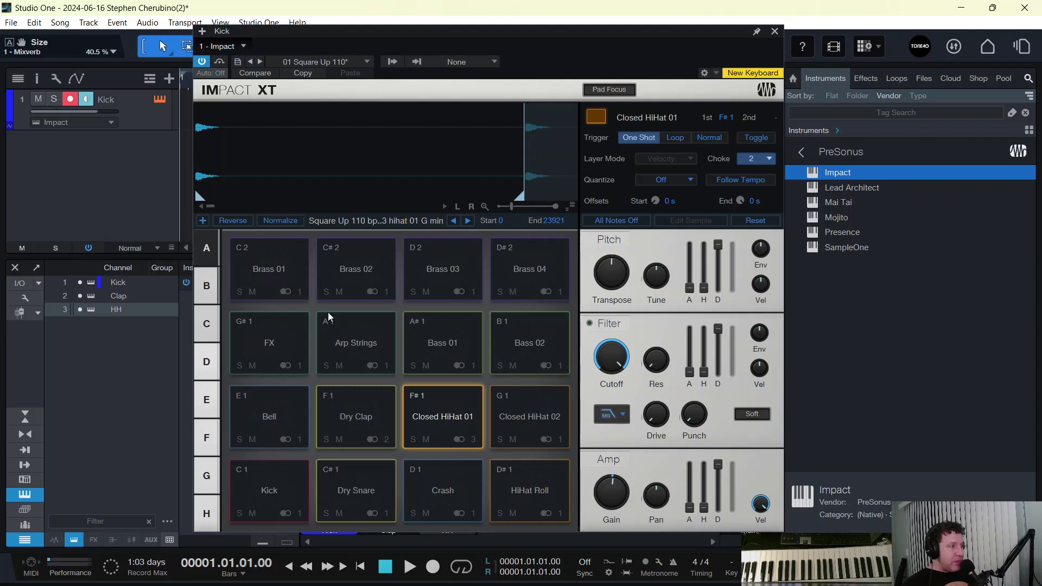
click(386, 366)
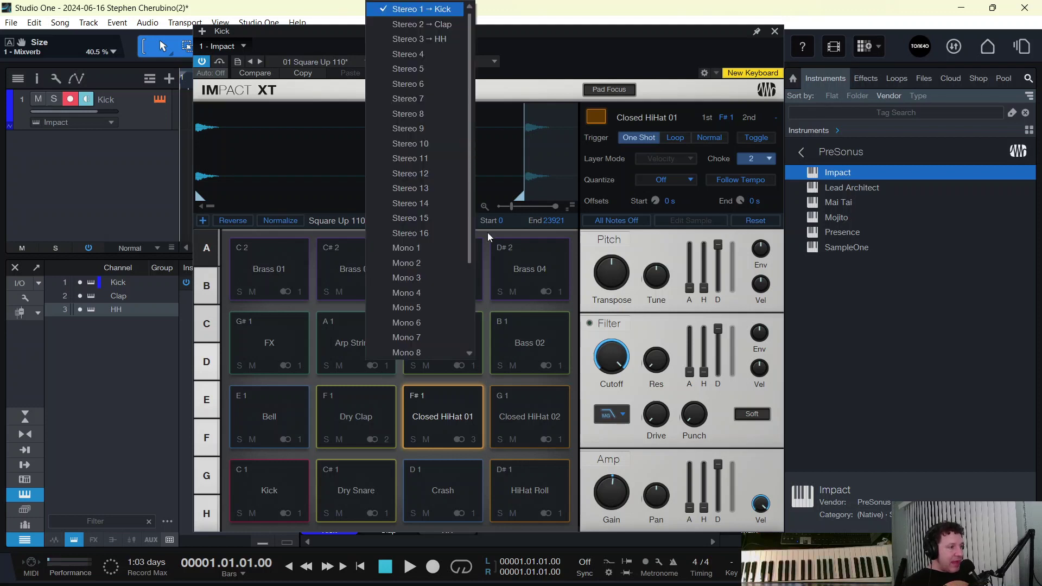
click(627, 26)
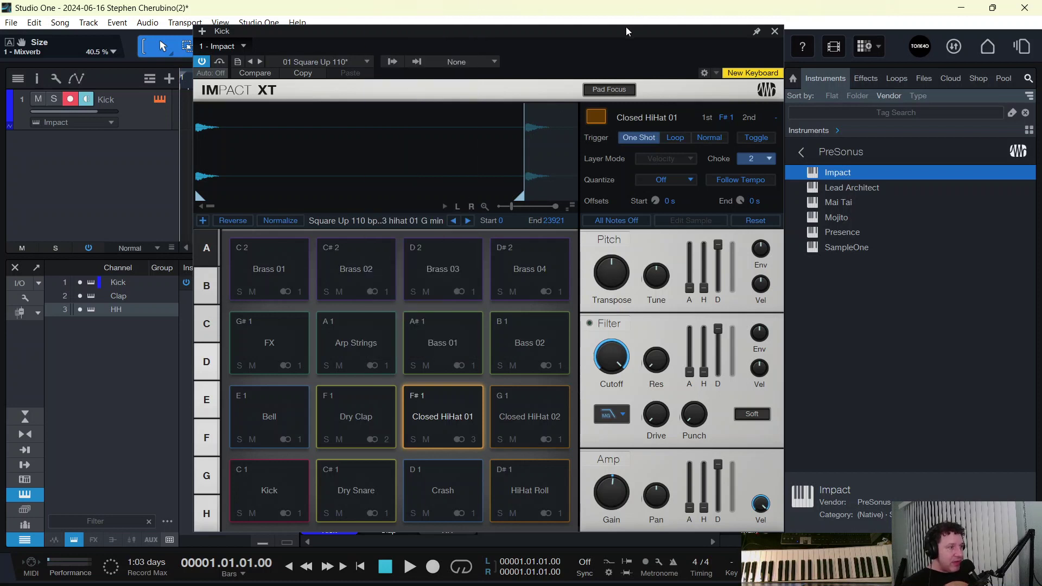
click(774, 32)
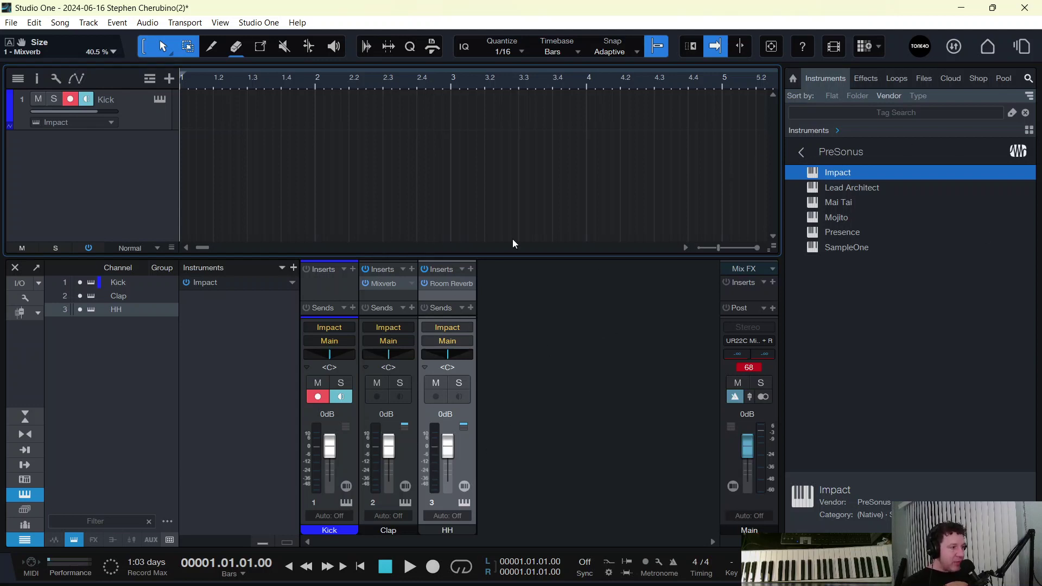
Remove the Kick track together with its Impact XT instrument.
click(160, 101)
right_click(153, 122)
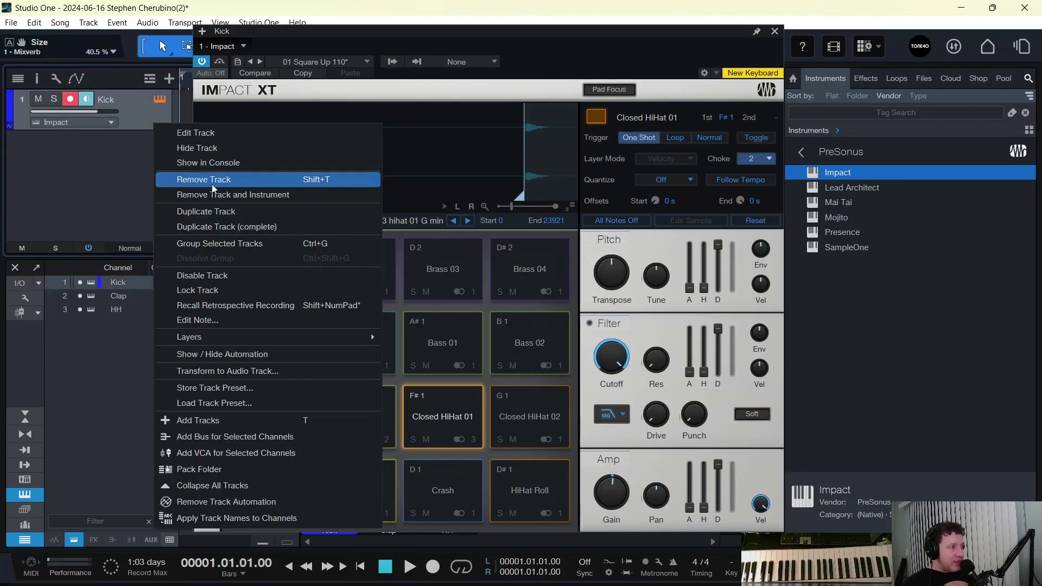
click(214, 193)
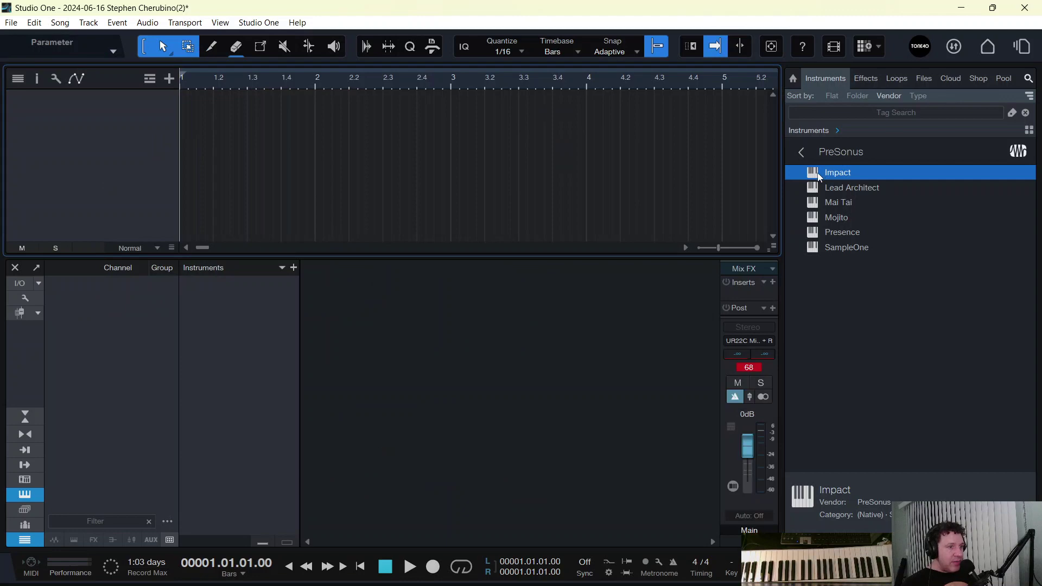
Create a new Impact track and load the 60s a GoGo kit preset.
drag(819, 177, 111, 116)
click(301, 62)
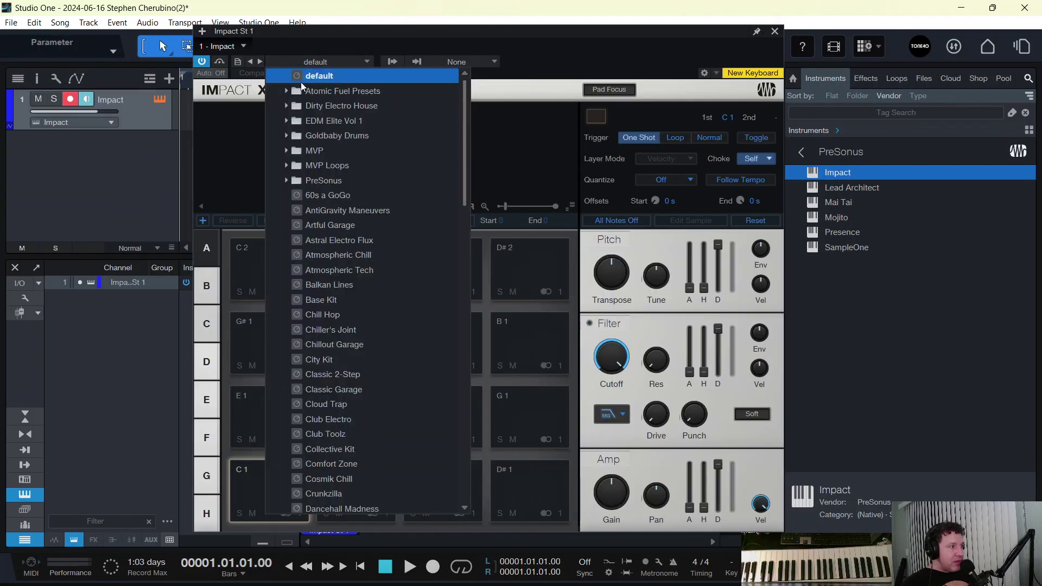
click(287, 90)
click(287, 89)
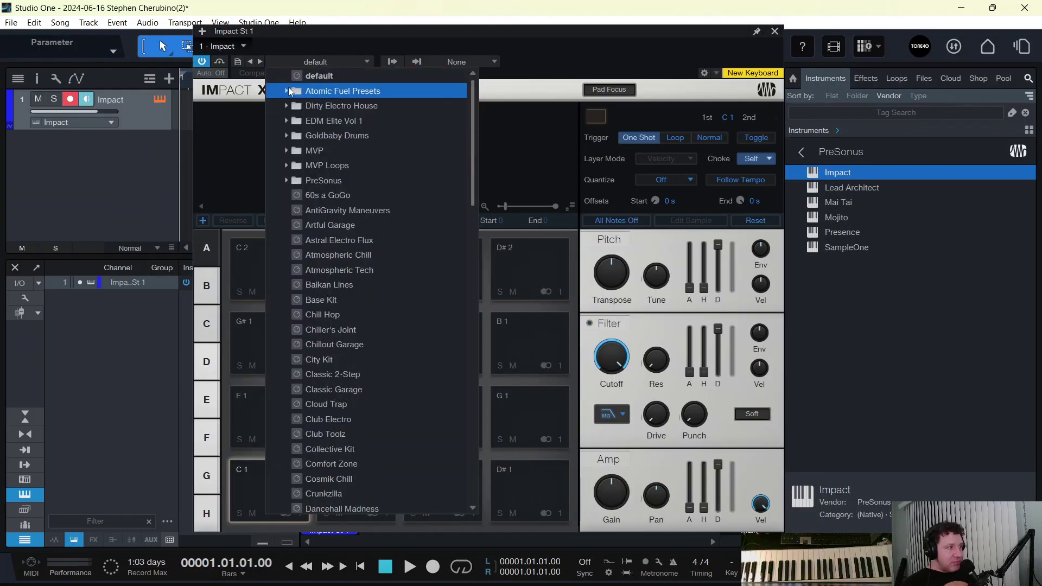
click(285, 134)
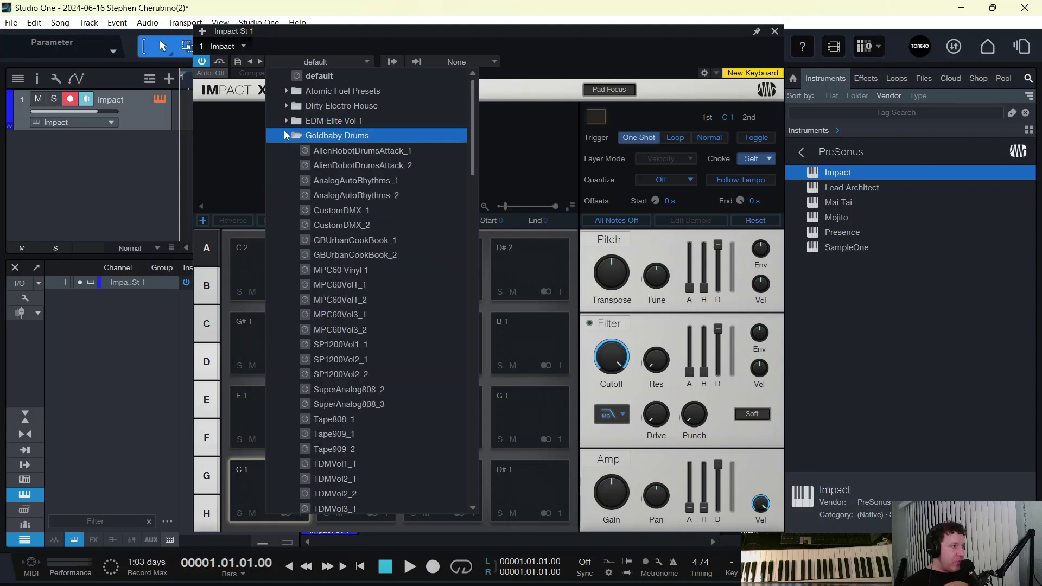
click(285, 134)
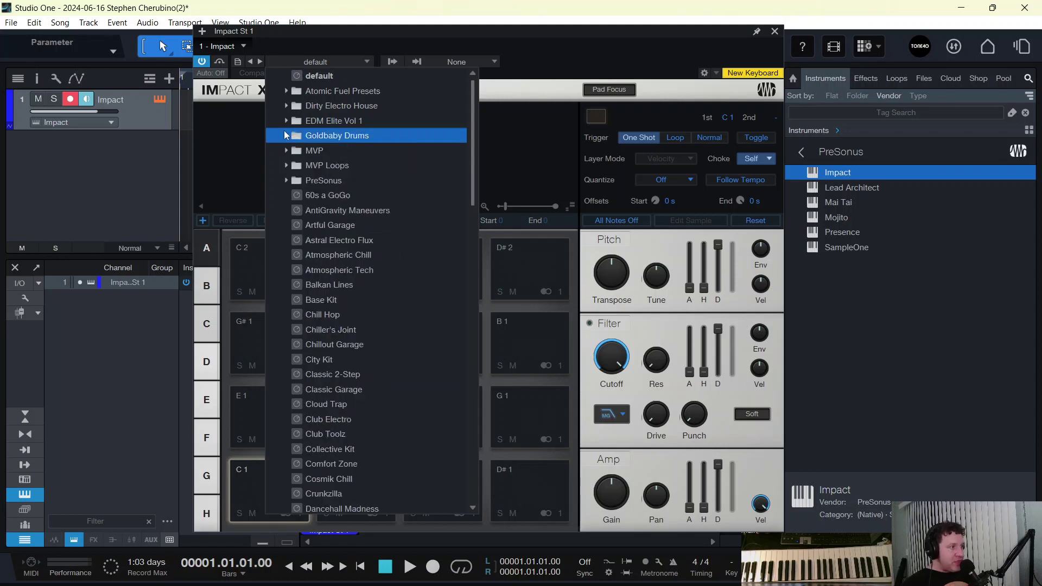
click(317, 195)
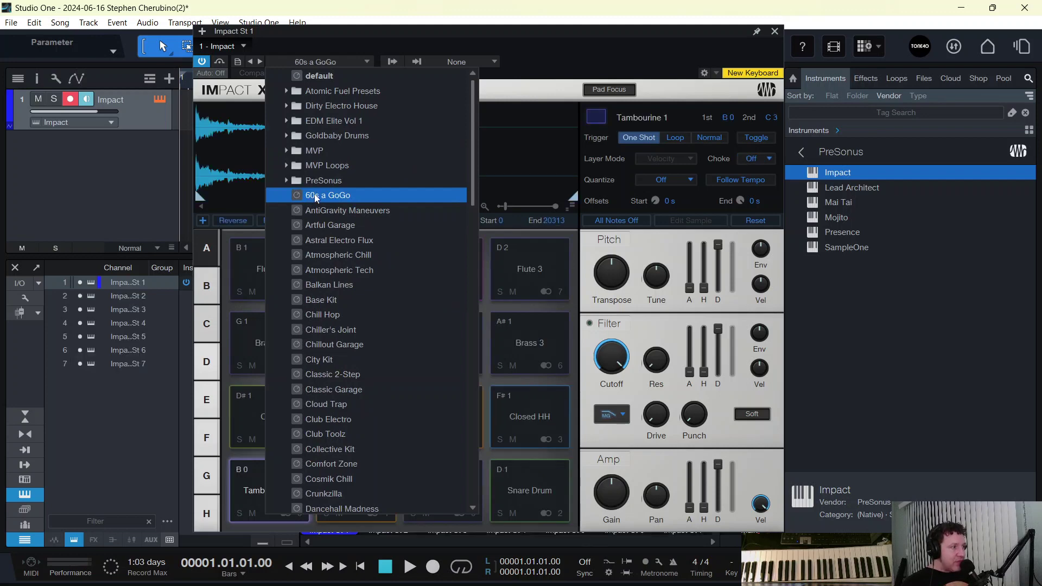
click(692, 31)
click(775, 31)
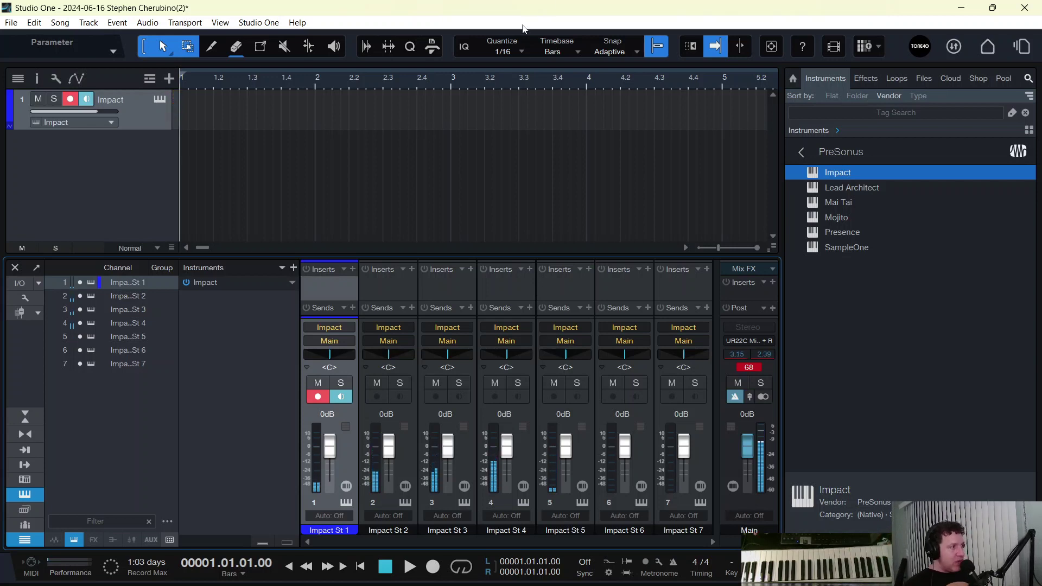
Load the Classic 2-Step kit in Impact XT and verify it stayed loaded.
click(161, 101)
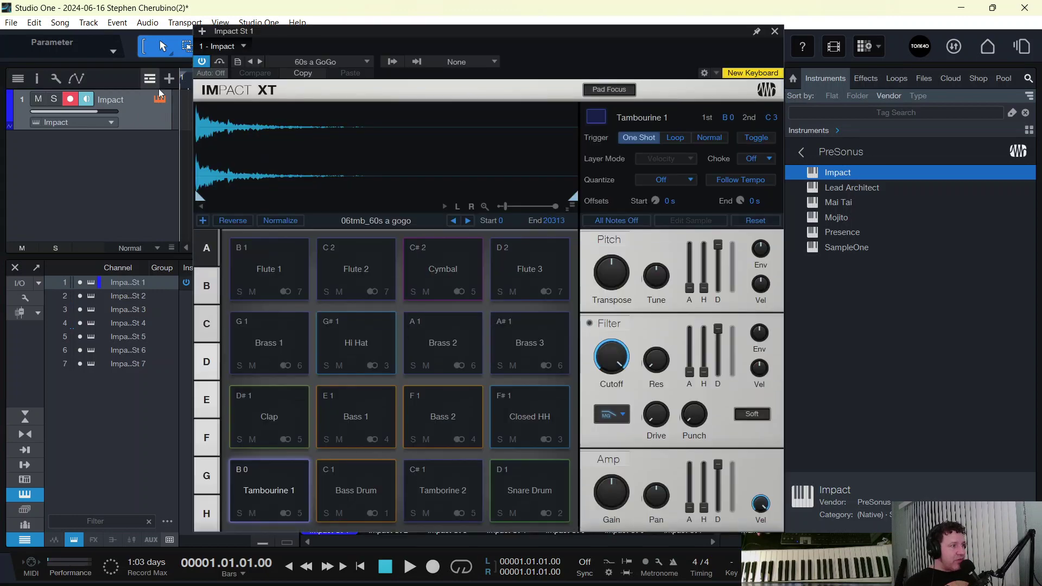
click(309, 64)
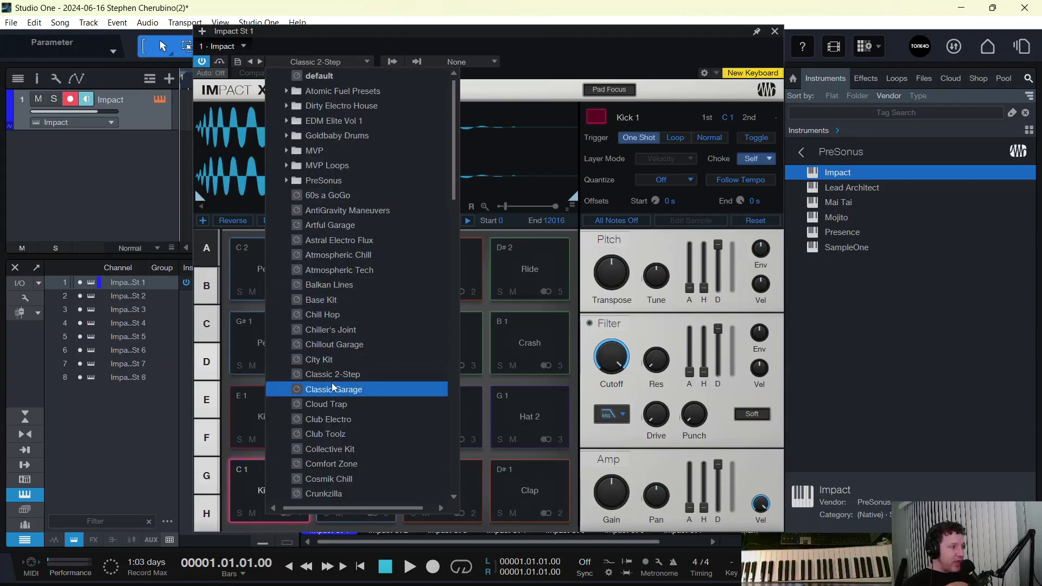
click(320, 374)
click(775, 32)
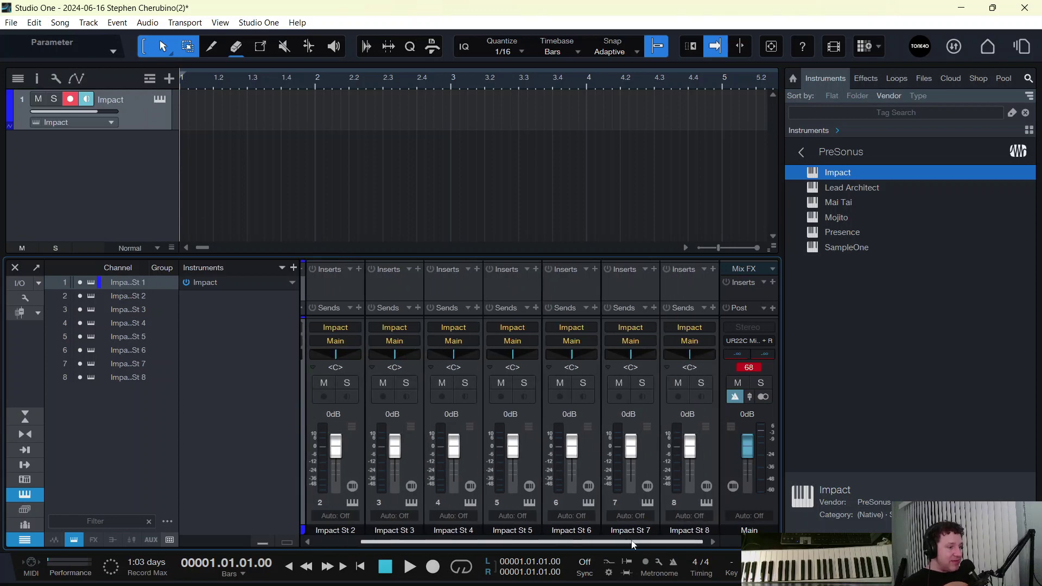
click(159, 97)
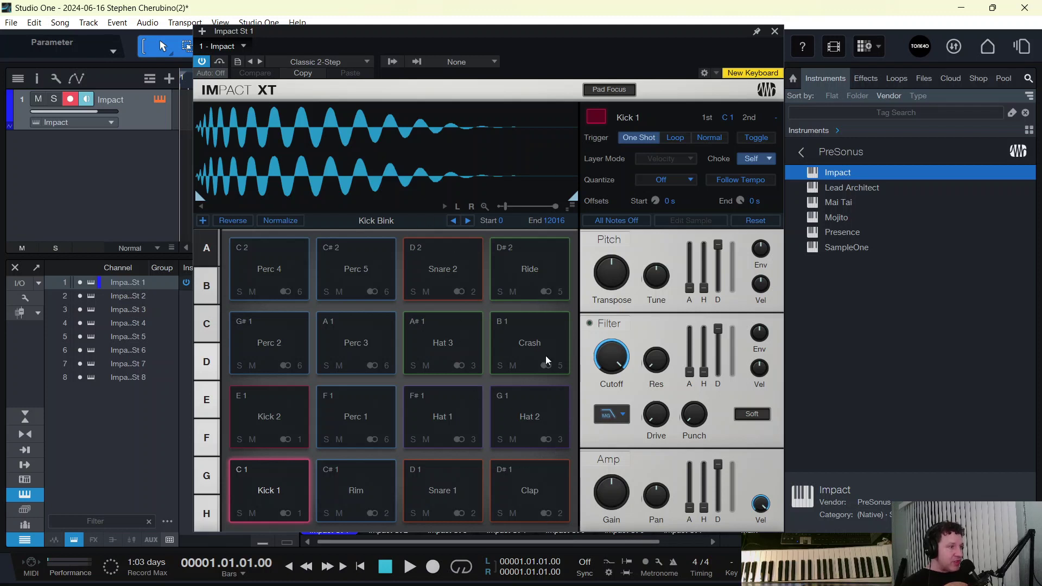
click(775, 31)
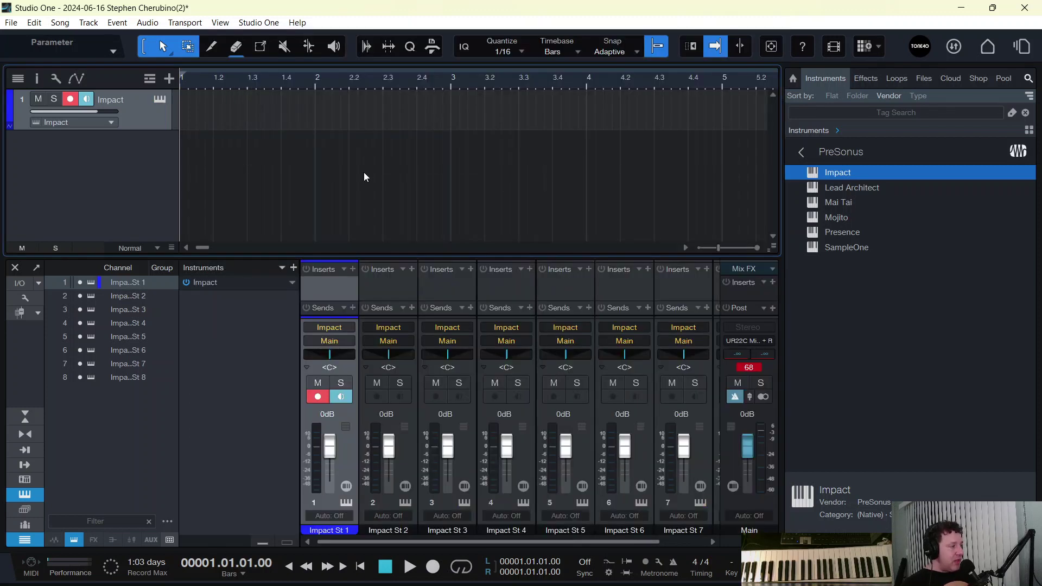